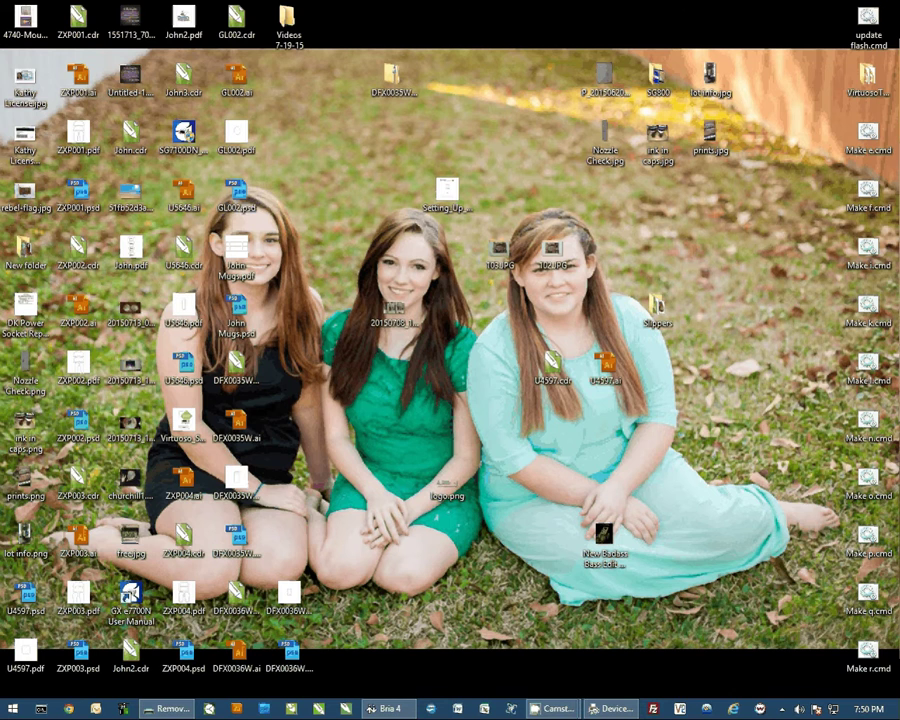
- Switch to the Removable Disk (E:) window, open SG800's PC Drivers folder and select SG800_Windows_64bit.exe
key(alt+Tab)
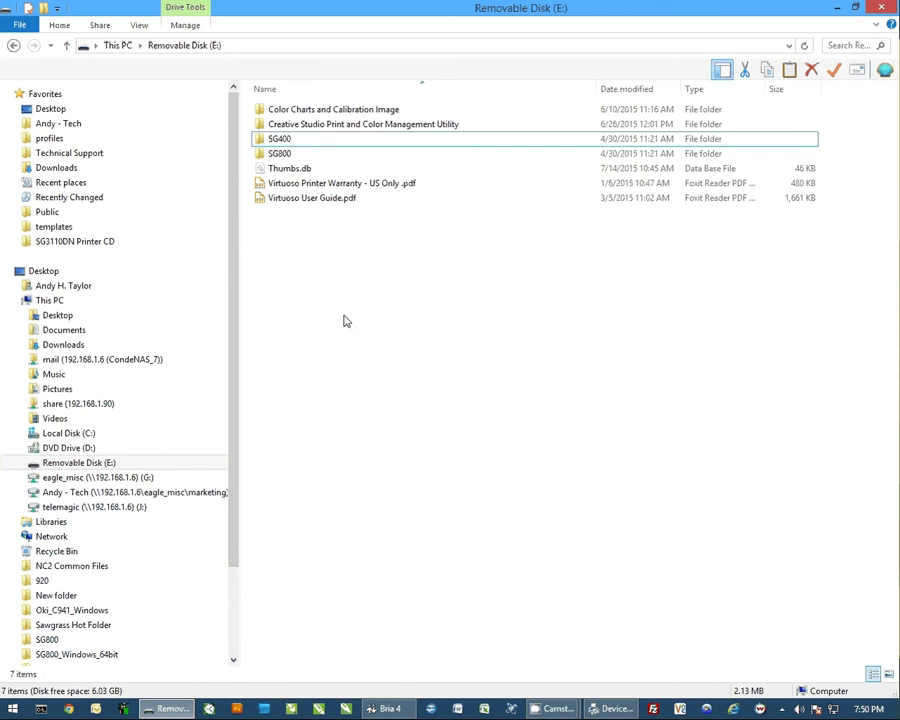
click(279, 156)
double_click(279, 155)
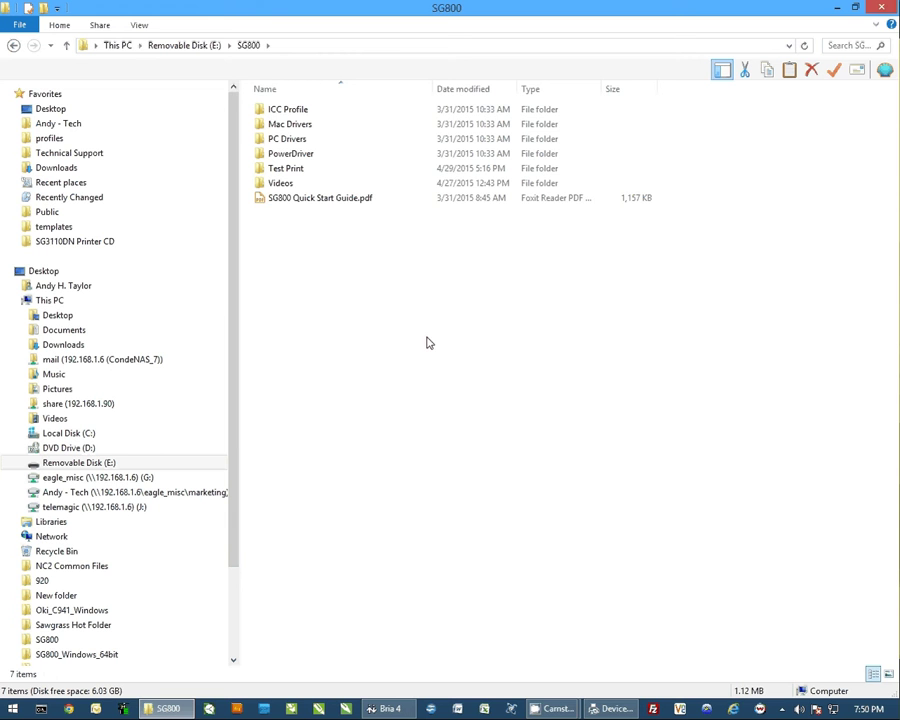
click(284, 140)
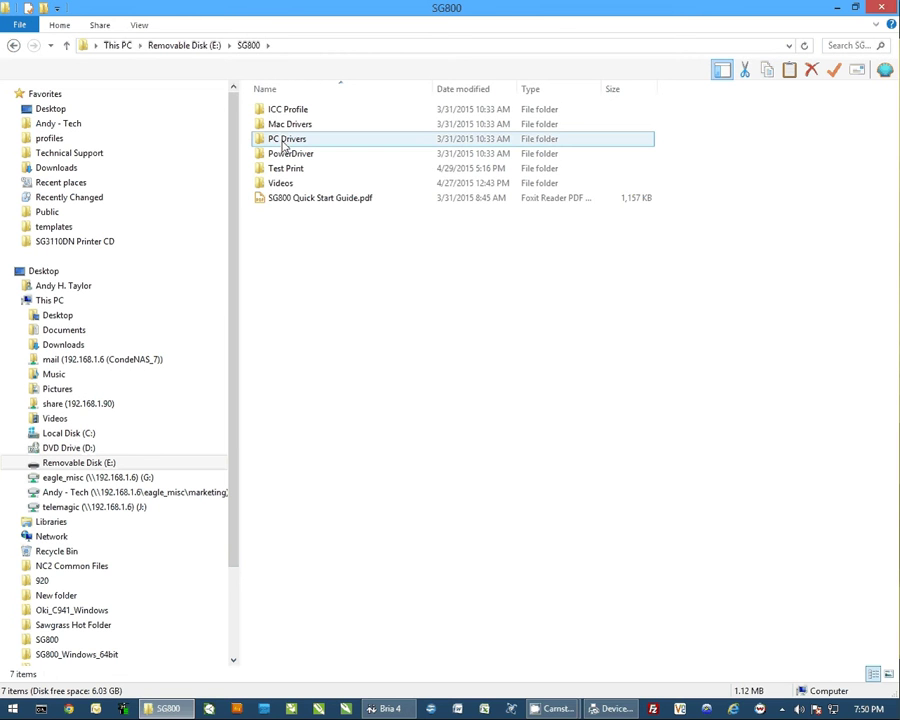
double_click(284, 141)
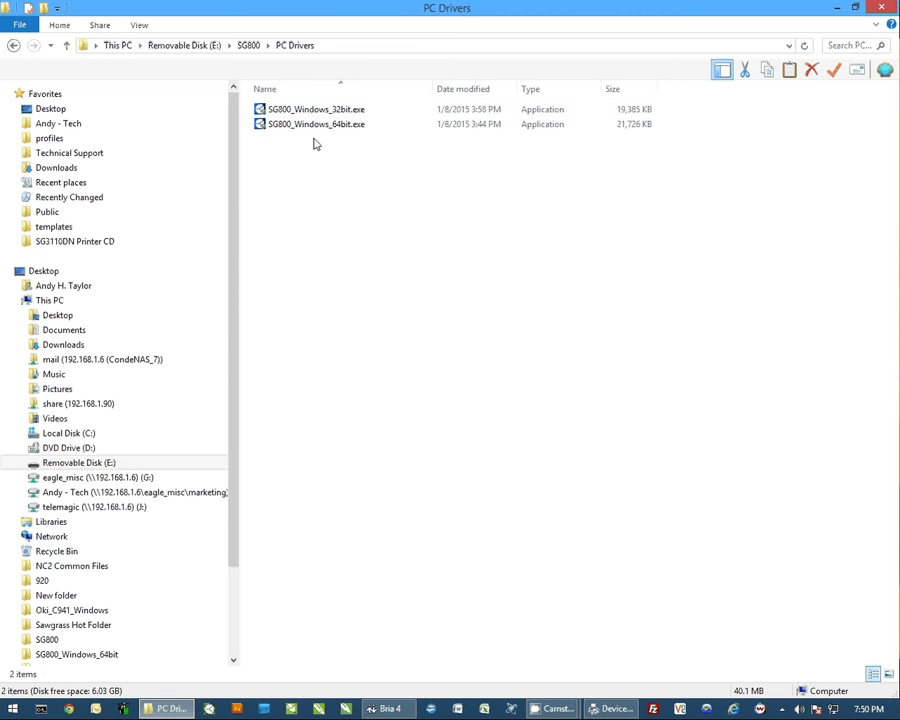
click(358, 125)
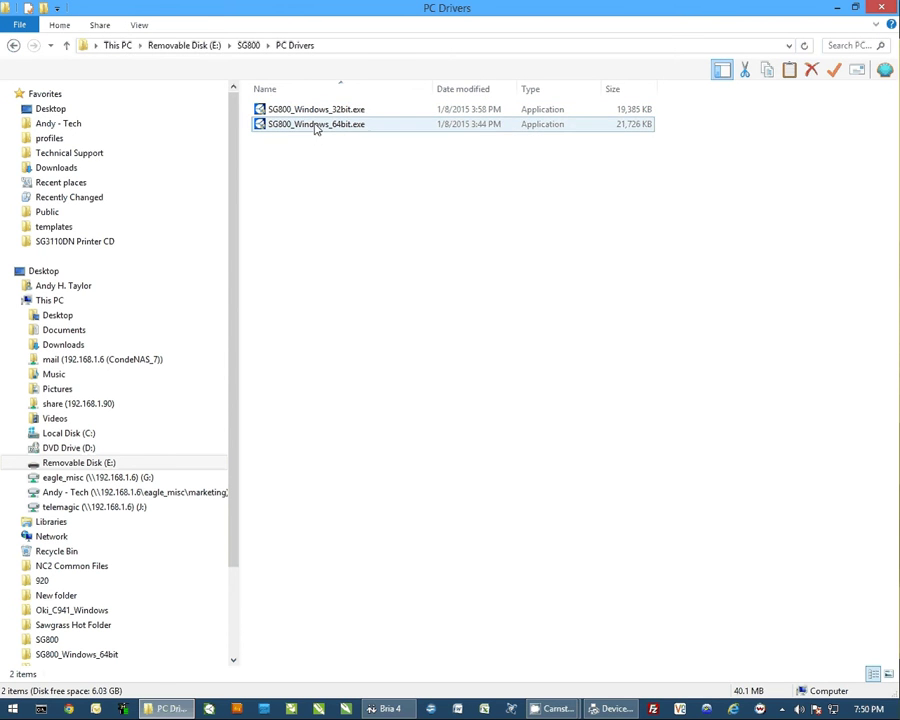
click(316, 126)
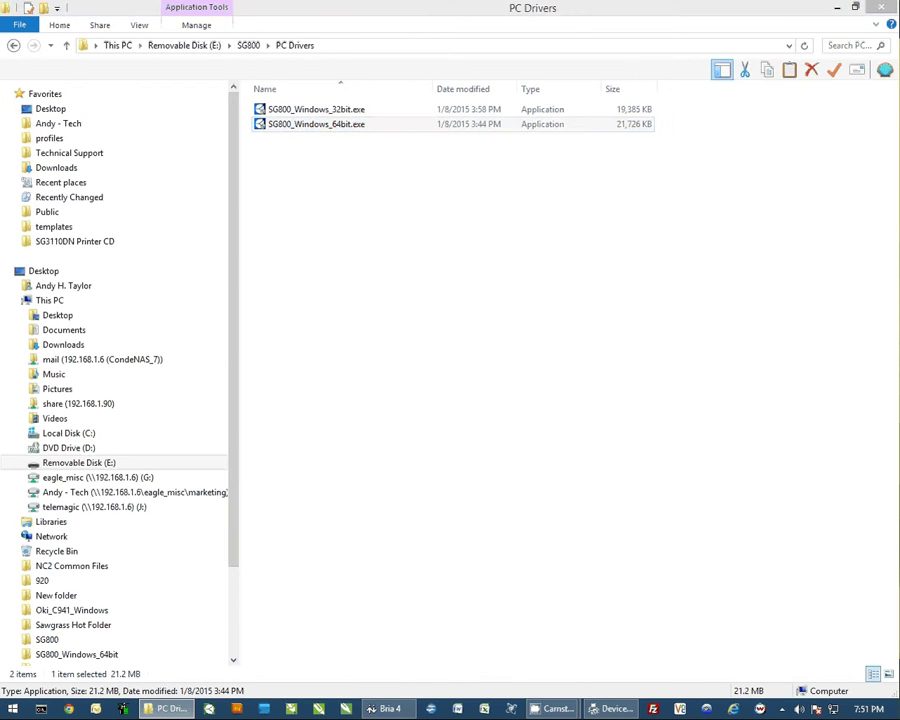
- Check for the SAWGRASS SG800 RPCS-R printer in Devices and Printers, and minimize that window
key(alt+Tab)
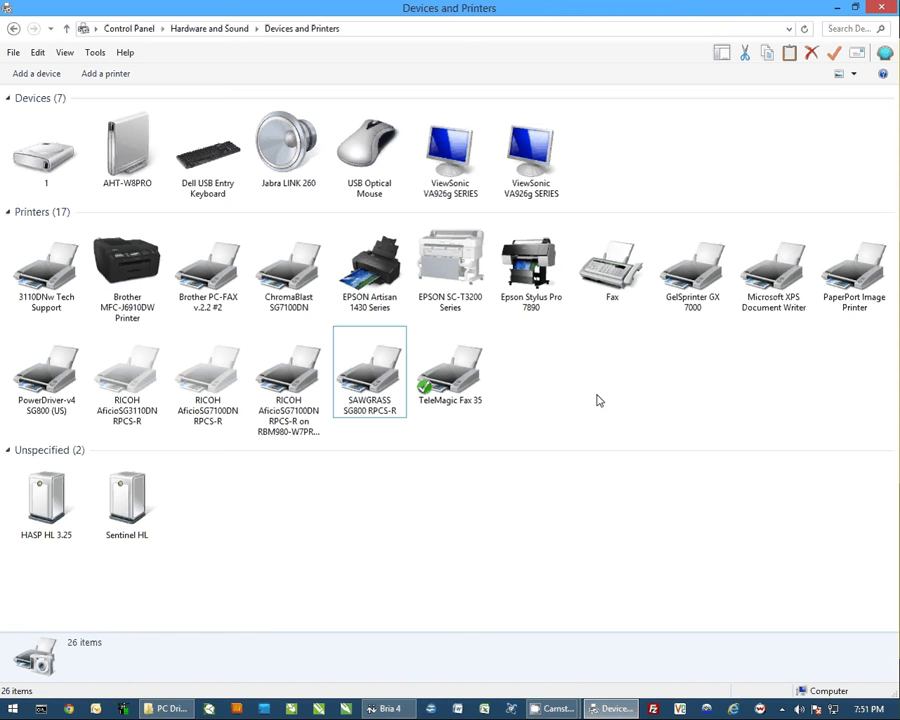
click(390, 390)
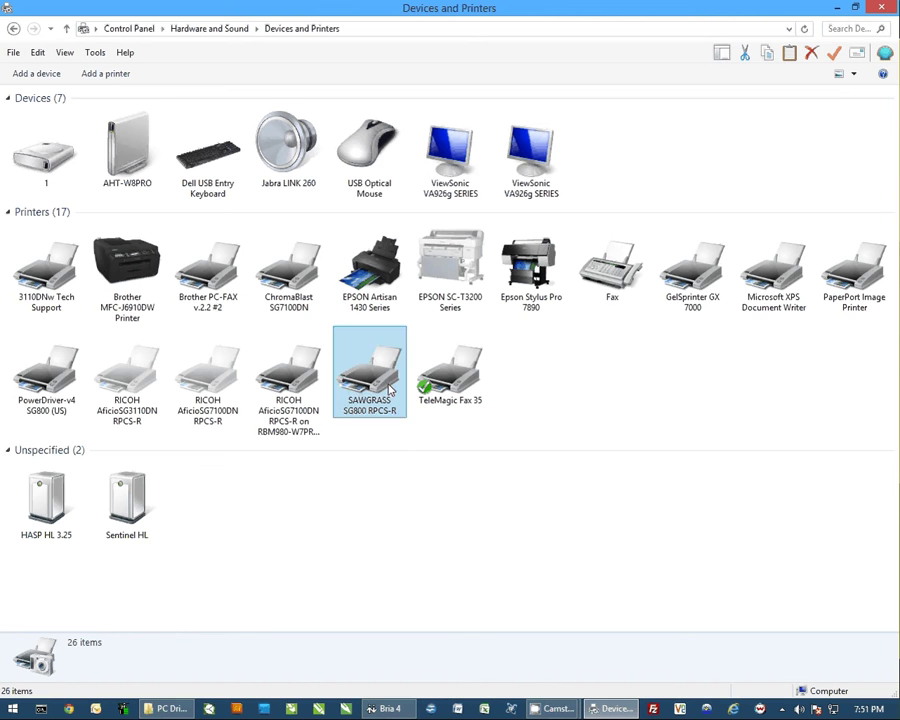
click(836, 8)
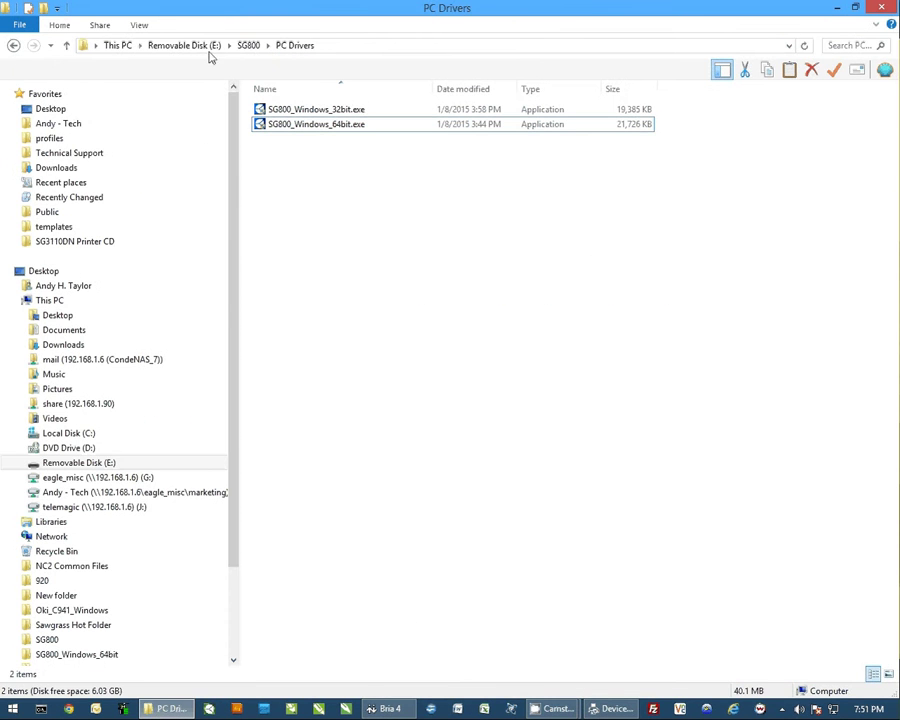
- Install the color profile SG800 DyeTrans High Quality DL.icm from the SG800 ICC Profile folder
click(248, 46)
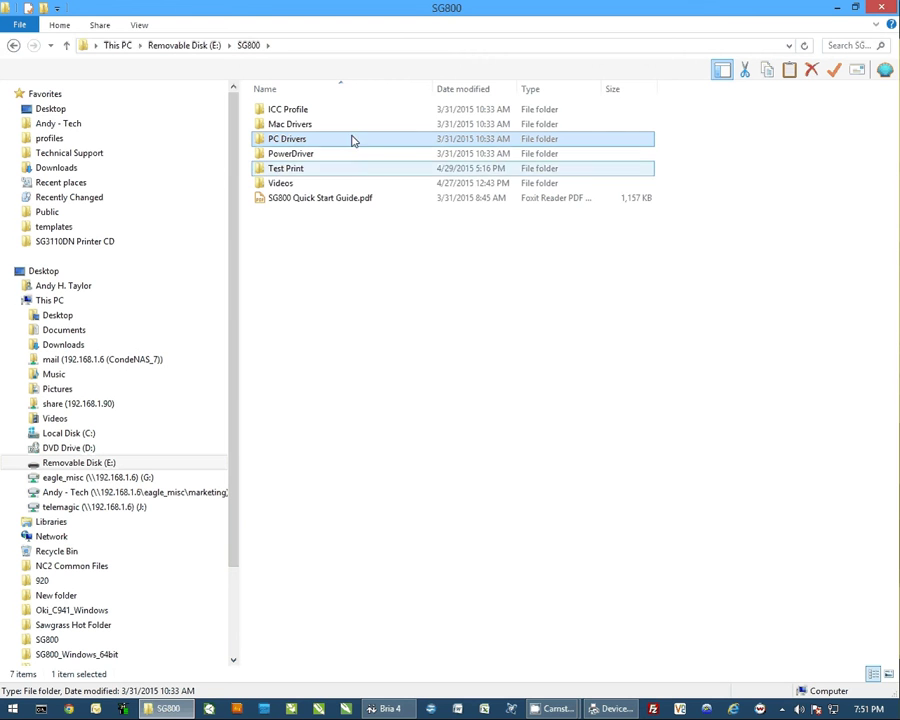
double_click(287, 113)
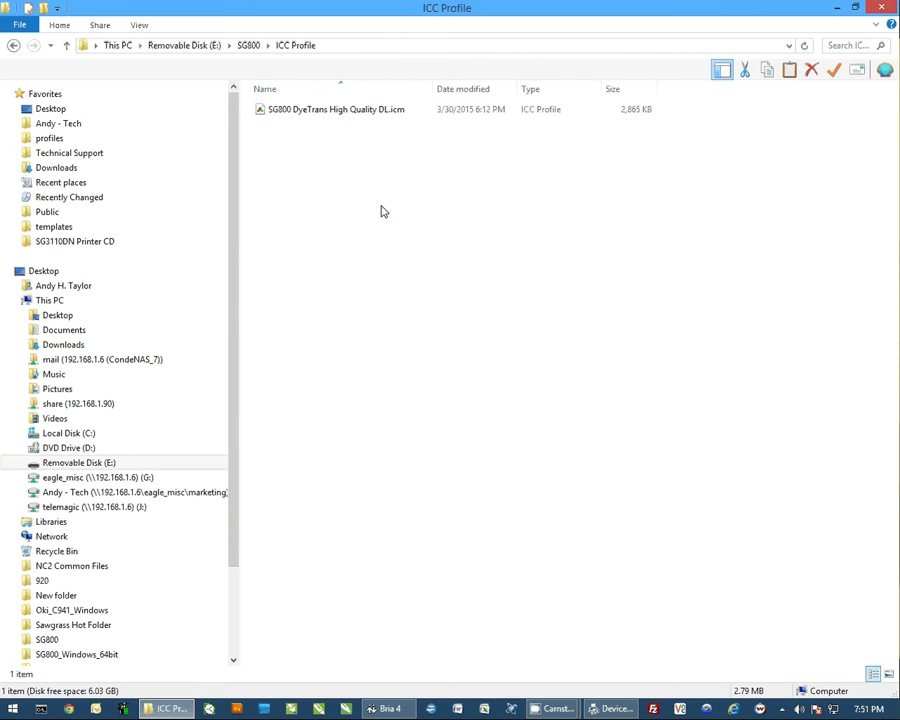
right_click(313, 113)
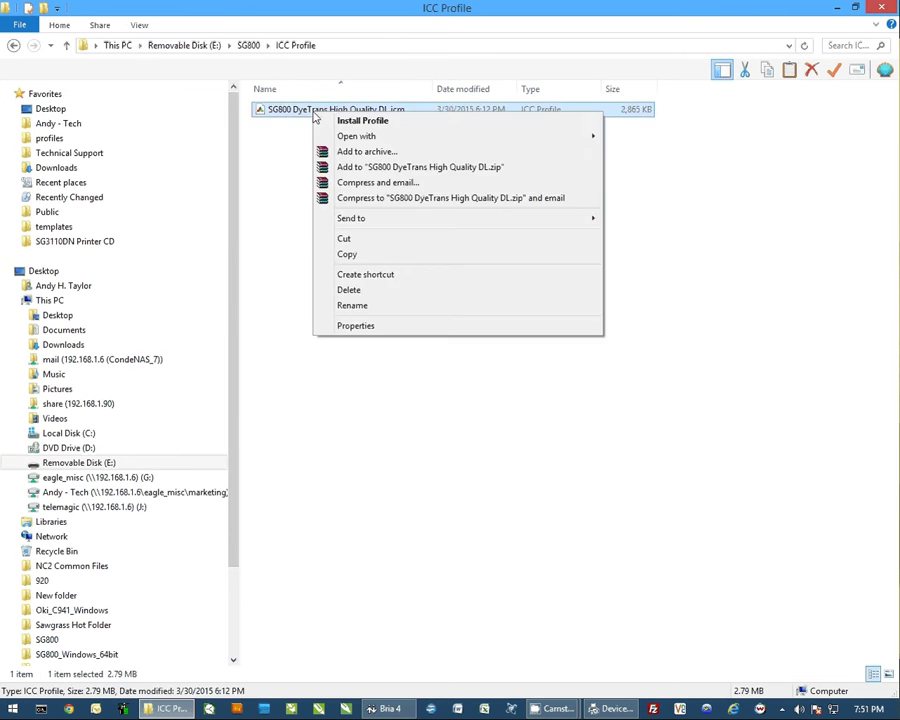
click(381, 121)
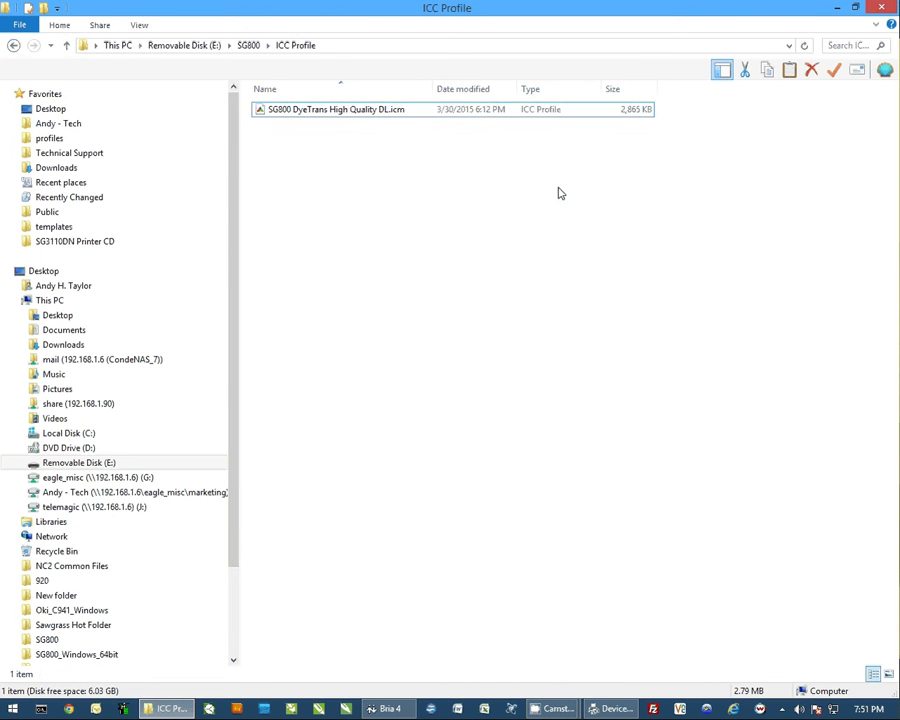
- In the SAWGRASS SG800 RPCS-R printer properties in Devices and Printers, set spooling to start printing after the last page is spooled
click(837, 8)
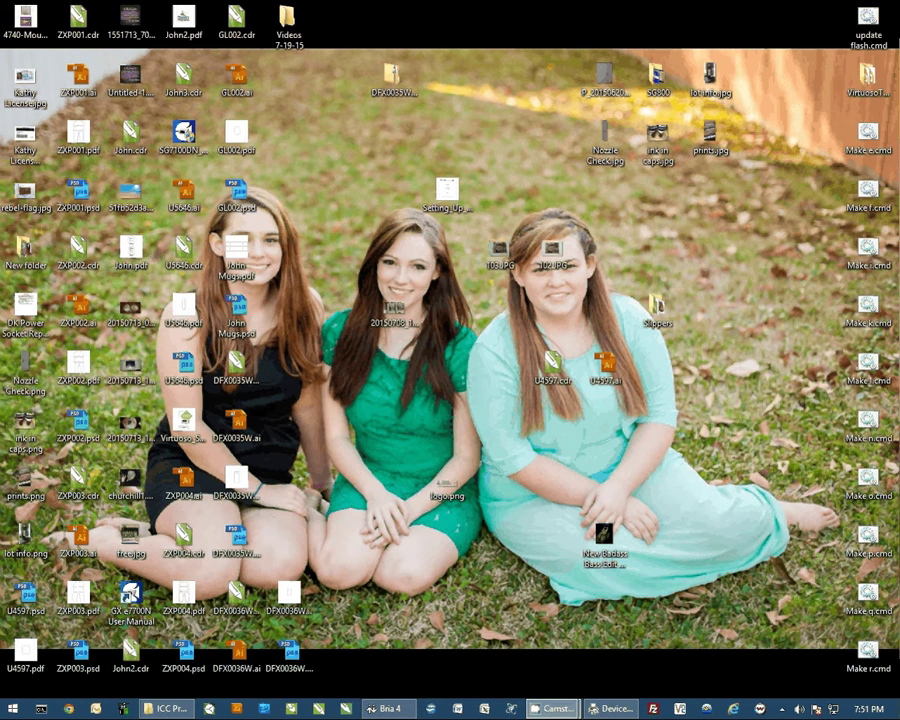
click(610, 708)
click(597, 368)
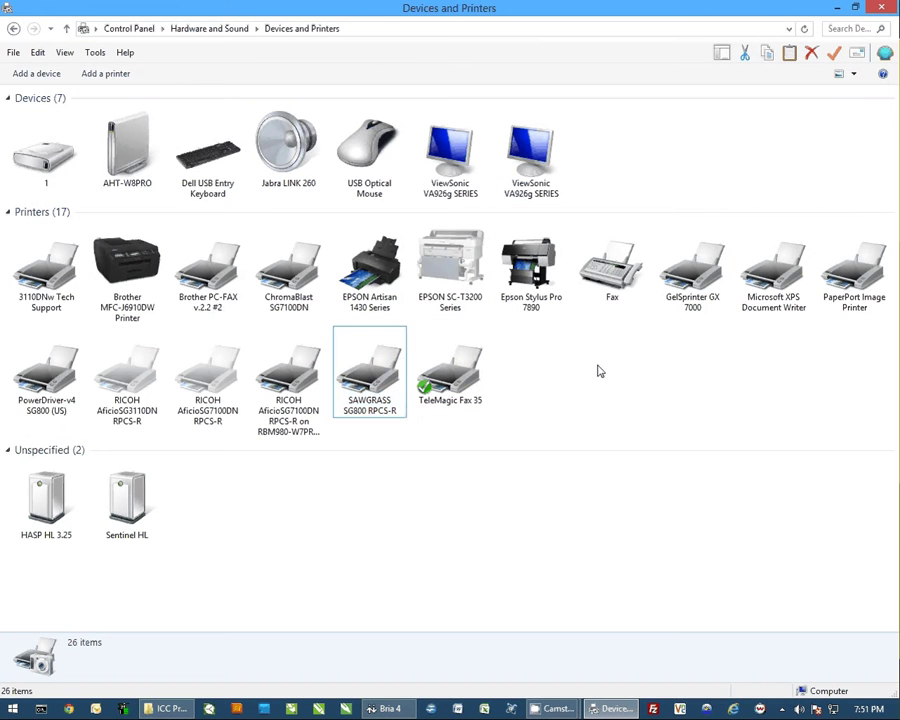
click(372, 383)
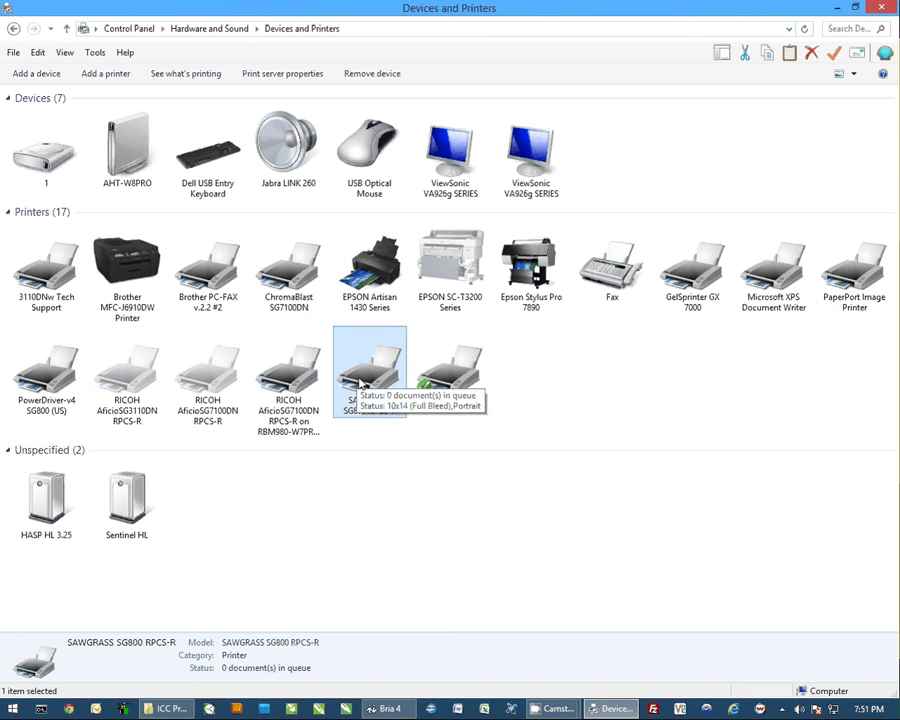
right_click(367, 371)
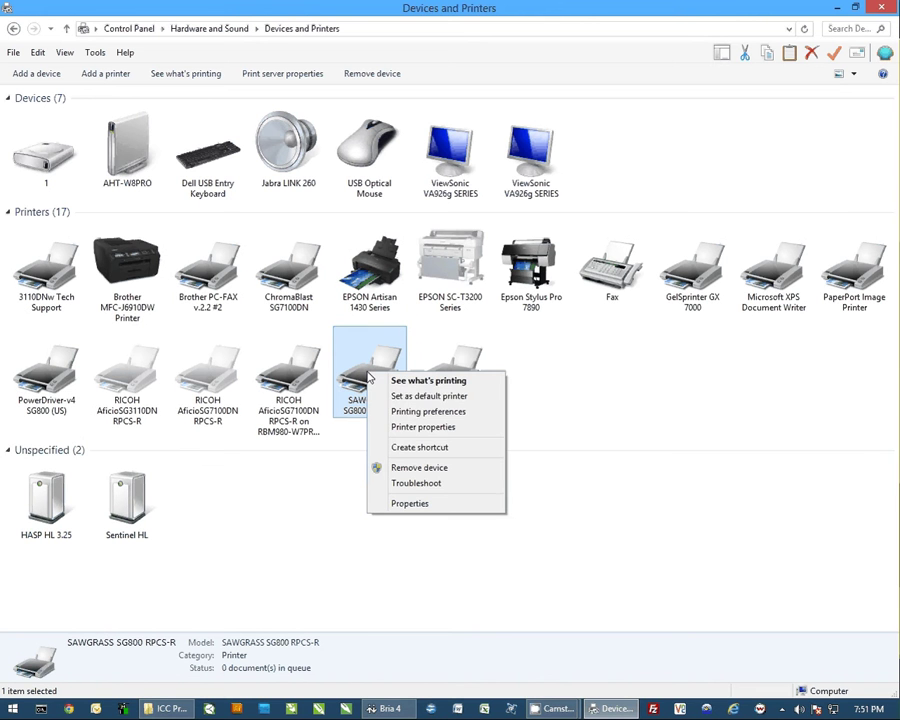
click(423, 427)
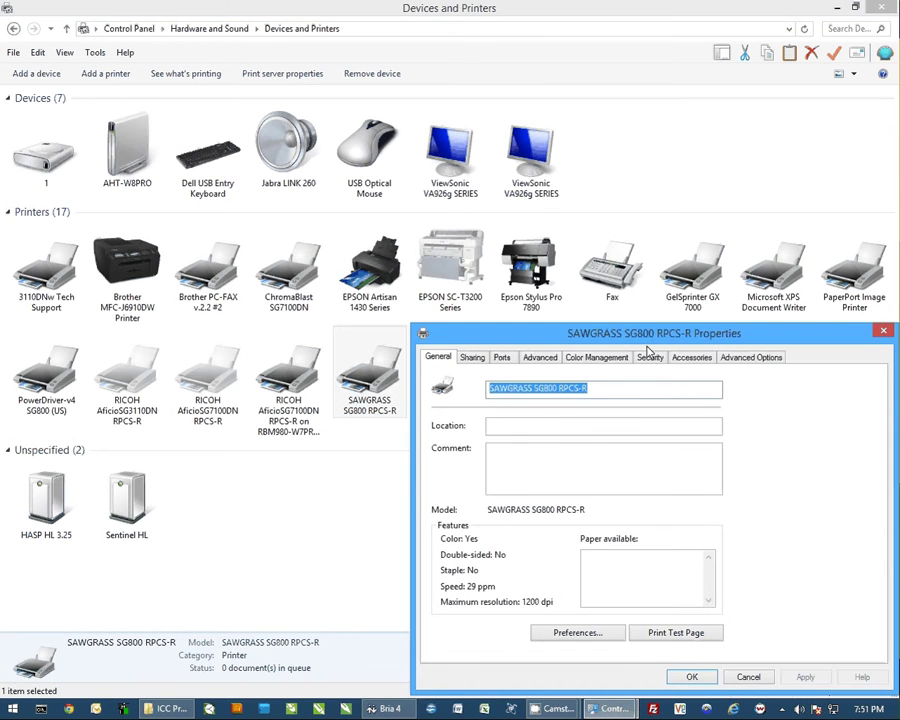
drag(642, 342, 488, 235)
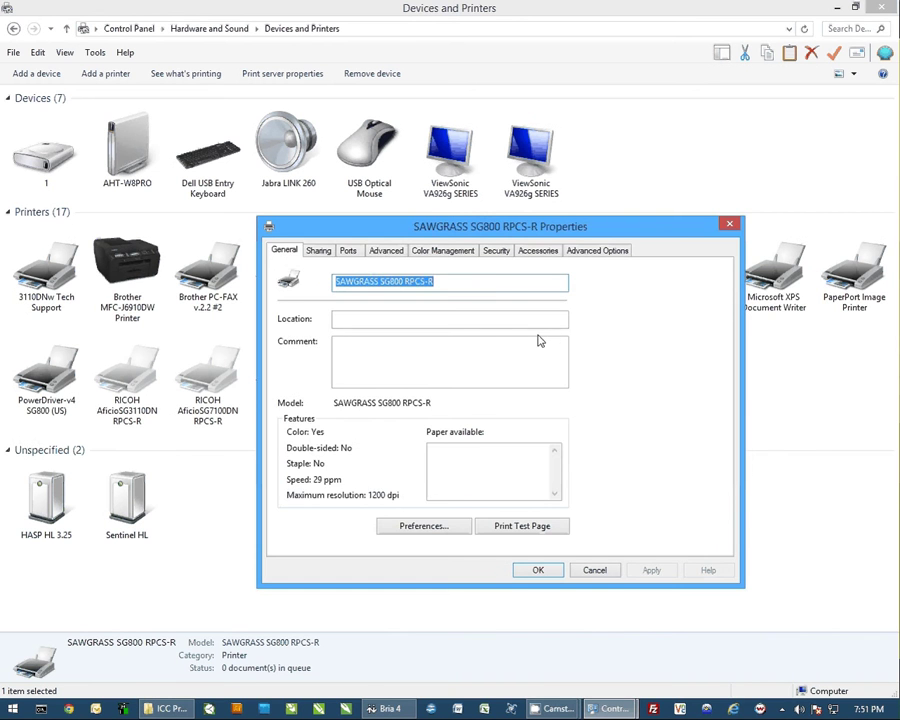
click(386, 250)
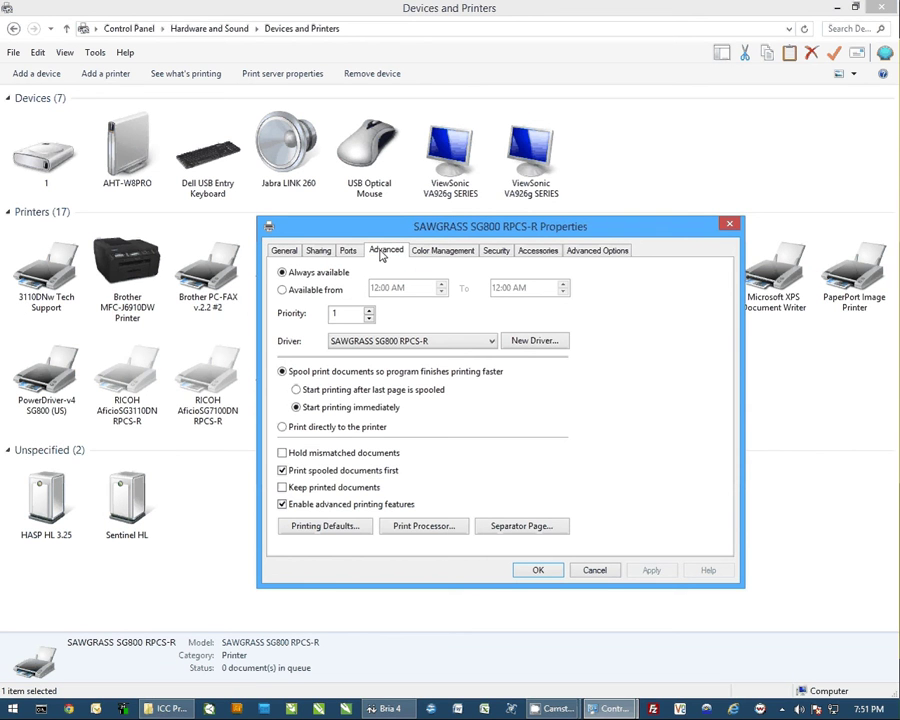
click(298, 390)
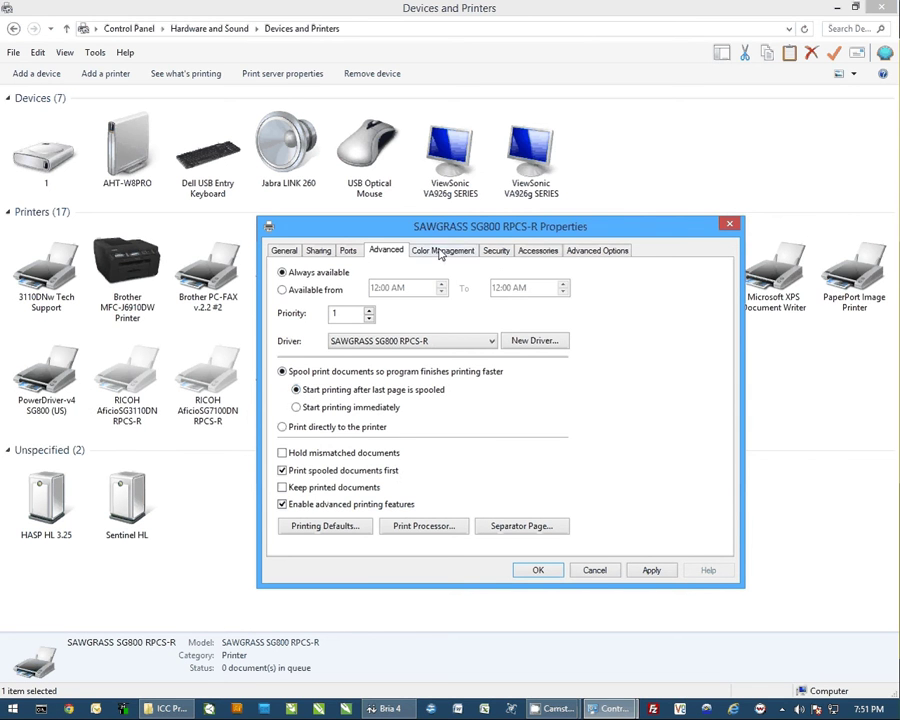
- Open the printer's color management settings and show the profiles associated with the SAWGRASS SG800 RPCS-R printer
click(440, 252)
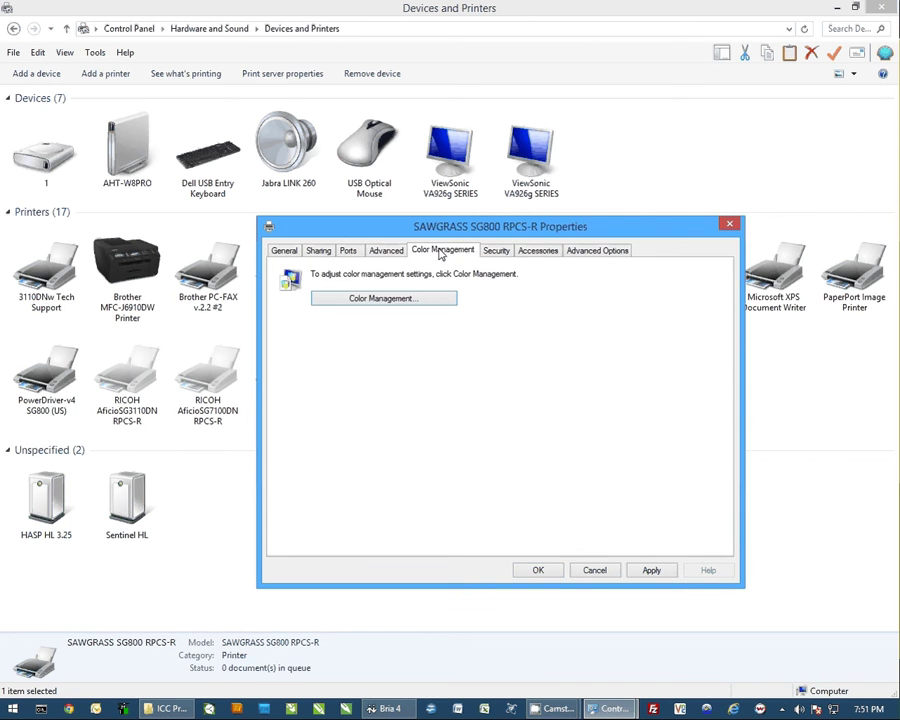
click(379, 300)
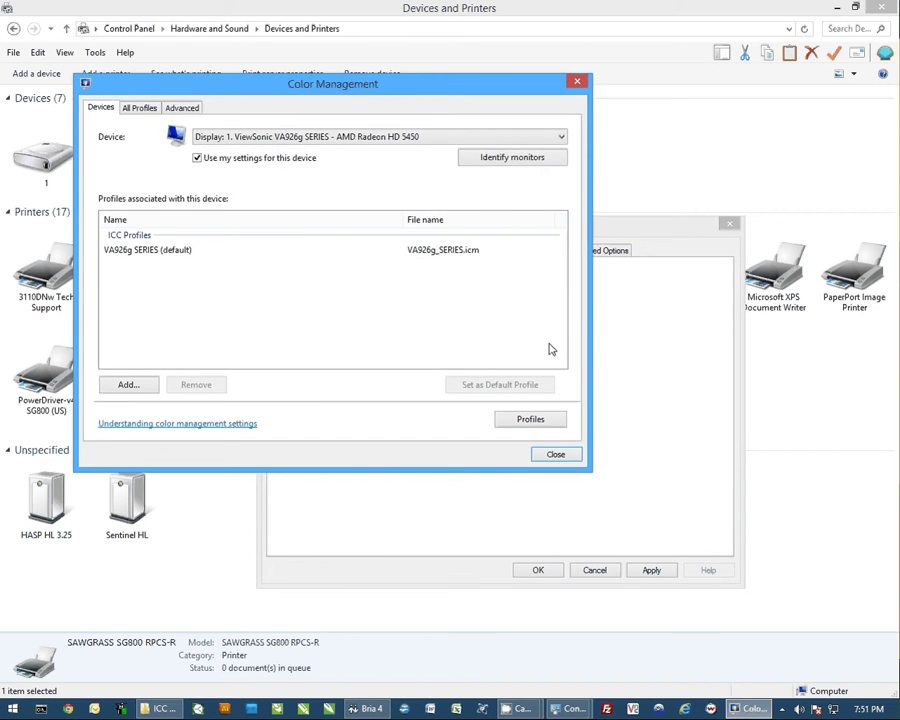
click(275, 142)
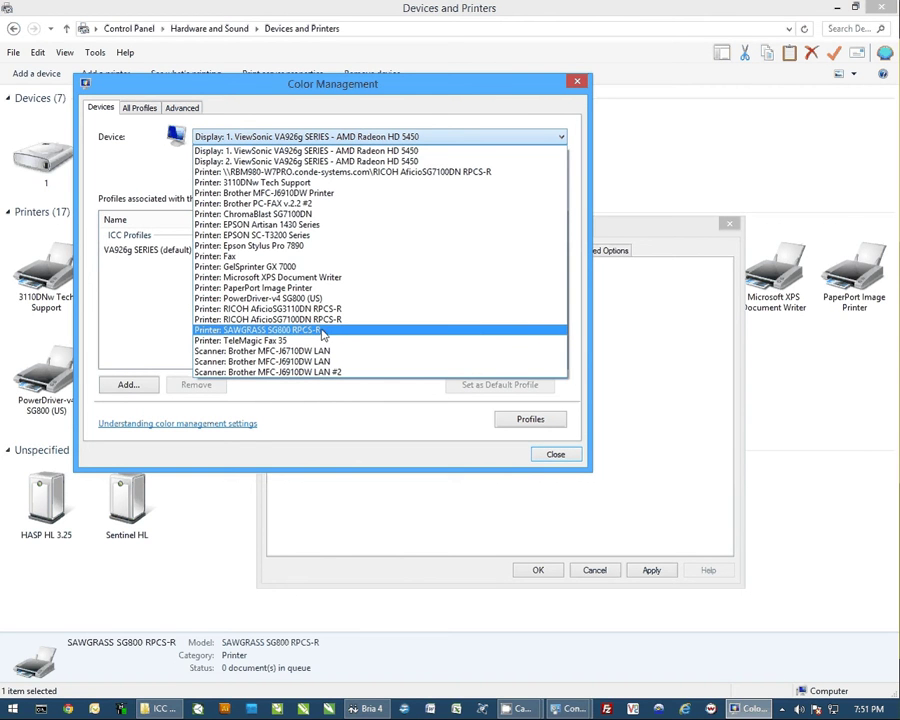
click(287, 331)
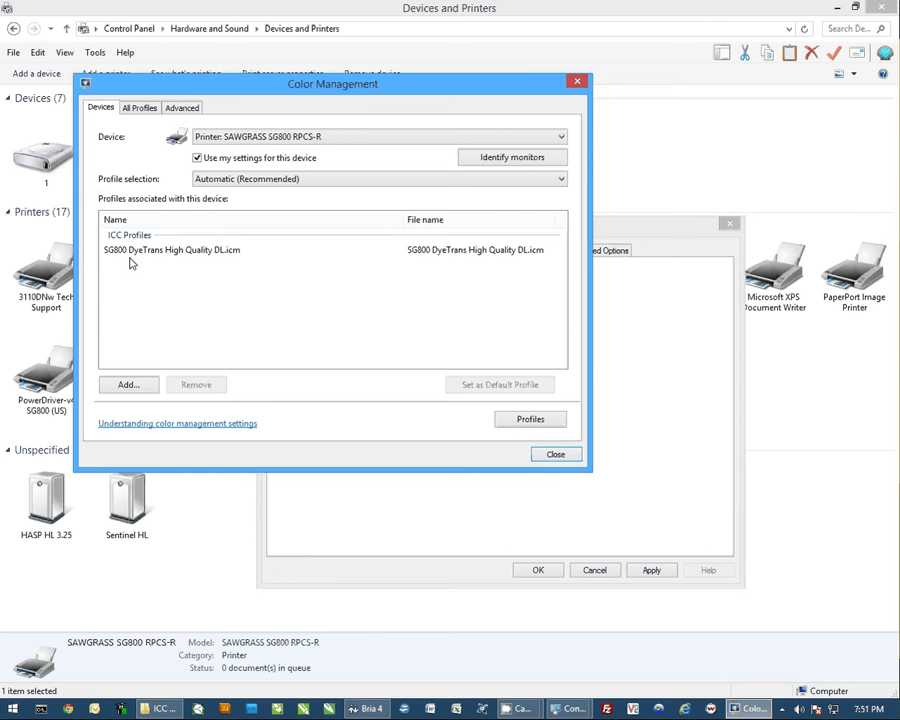
- Find SG800 DyeTrans High Quality DL.icm among the installed profiles for association with the printer, cancel the addition and close Color Management
click(128, 385)
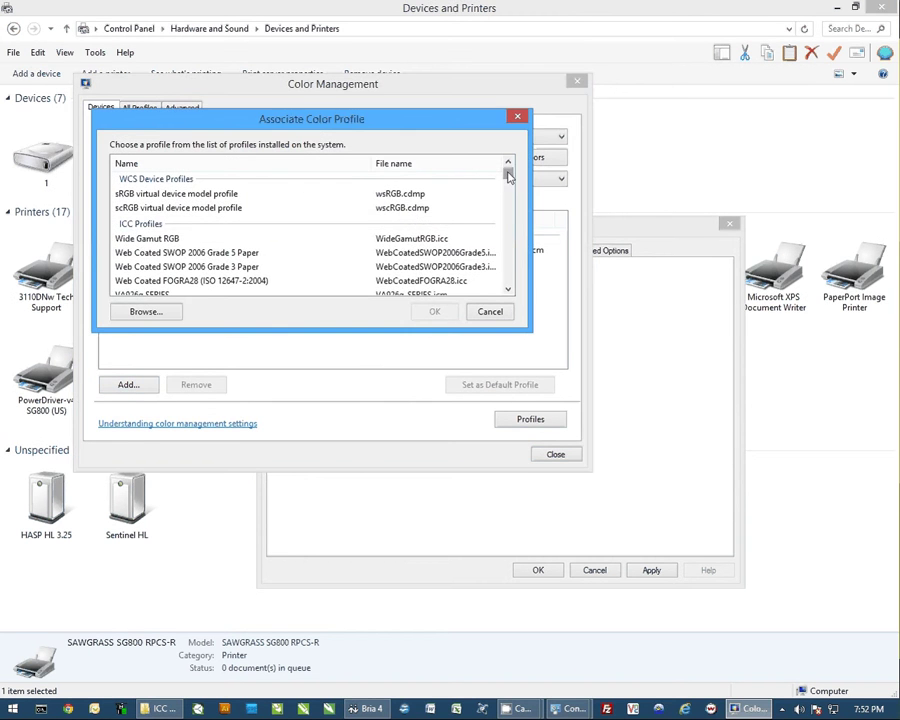
drag(509, 178, 507, 240)
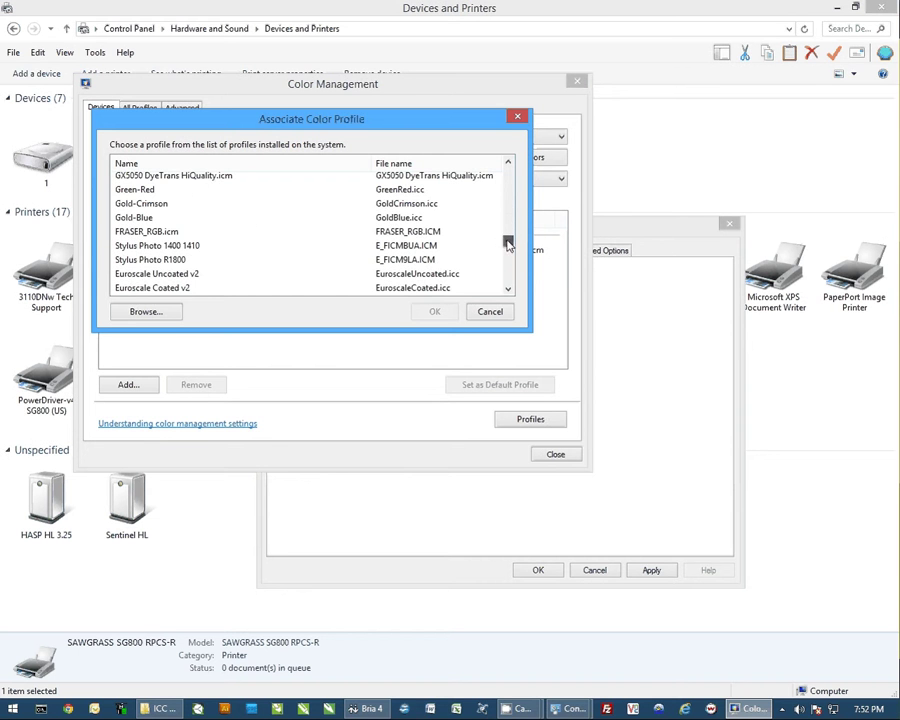
scroll(355, 250, up, 15)
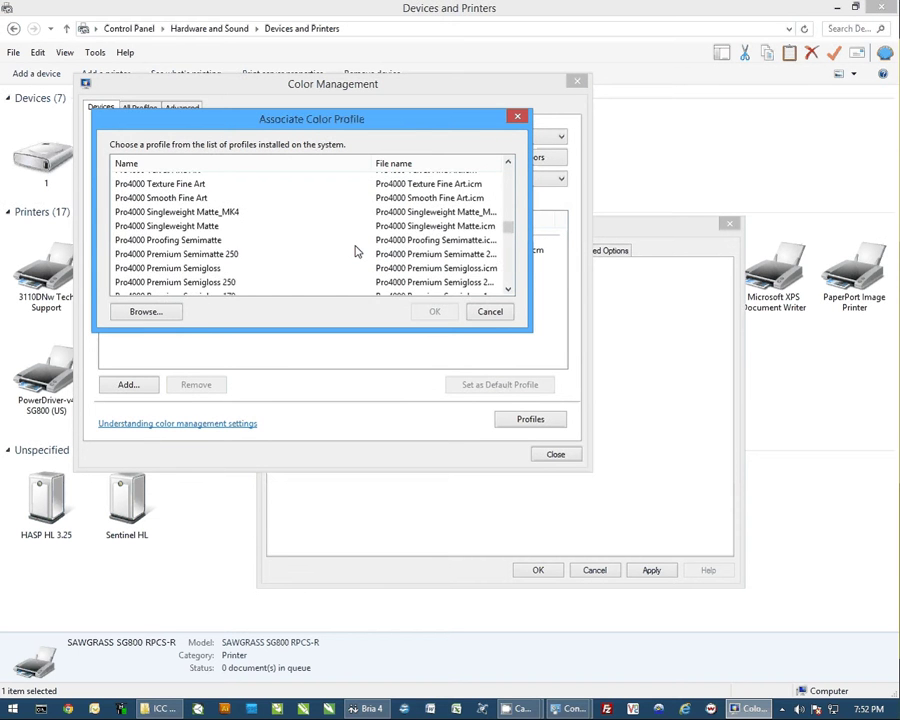
scroll(355, 250, up, 15)
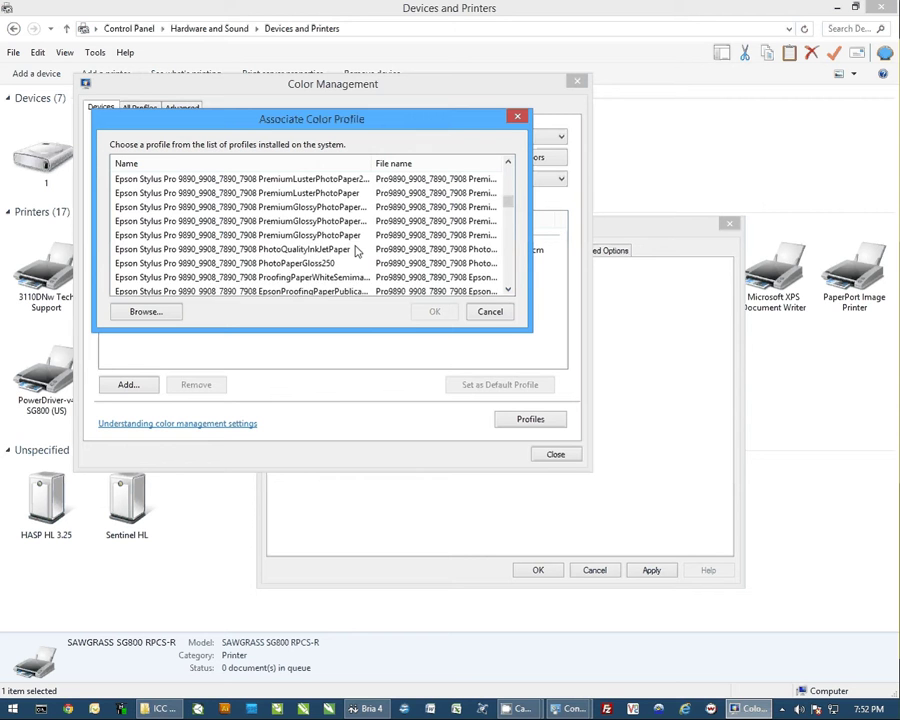
scroll(355, 250, up, 5)
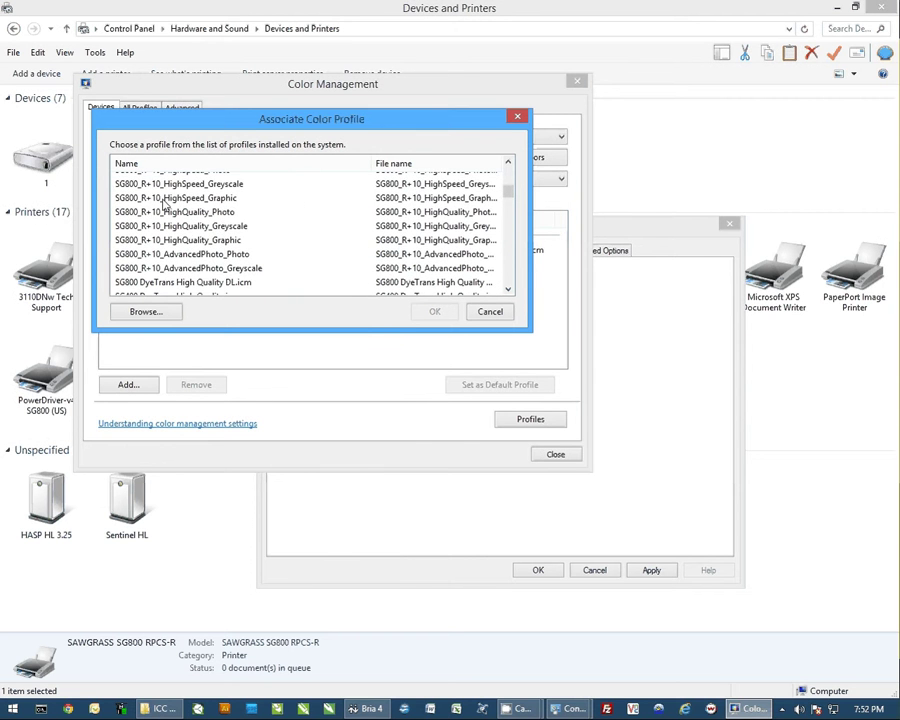
scroll(199, 226, up, 2)
scroll(199, 226, up, 1)
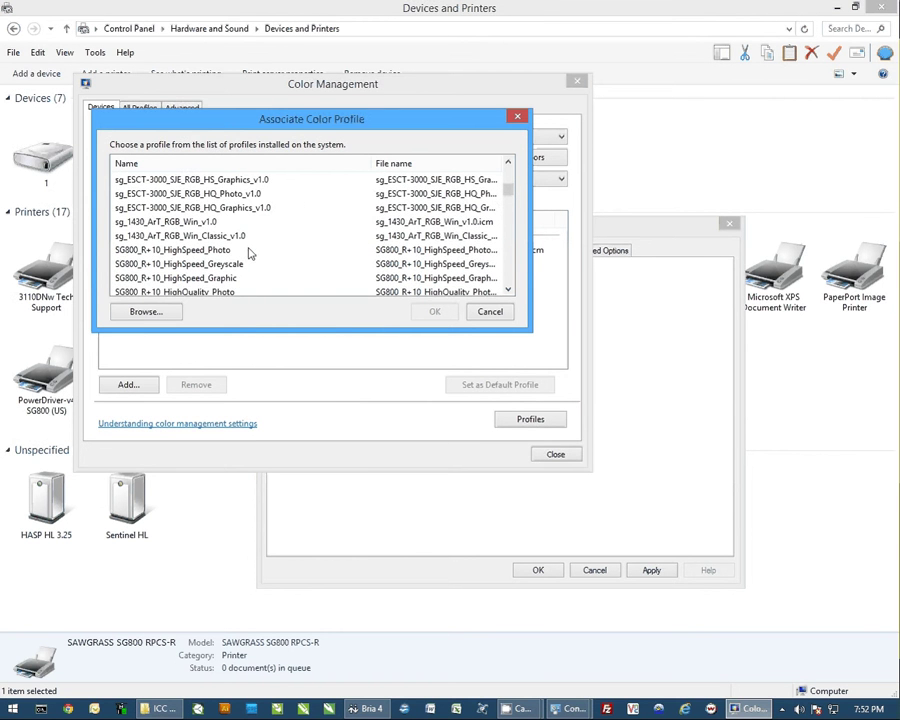
scroll(249, 253, down, 3)
scroll(249, 253, down, 1)
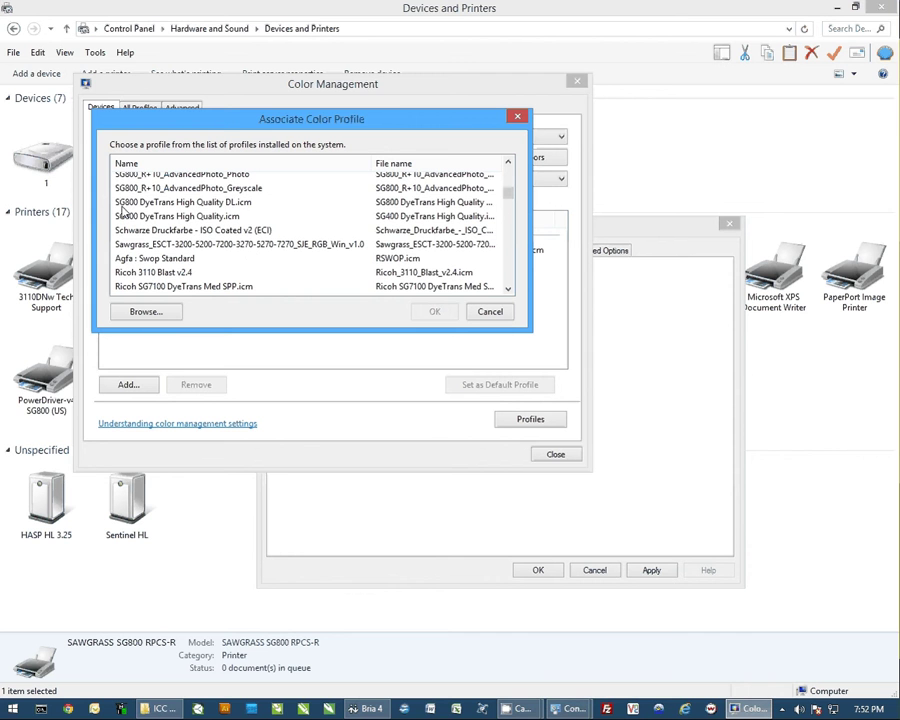
click(188, 204)
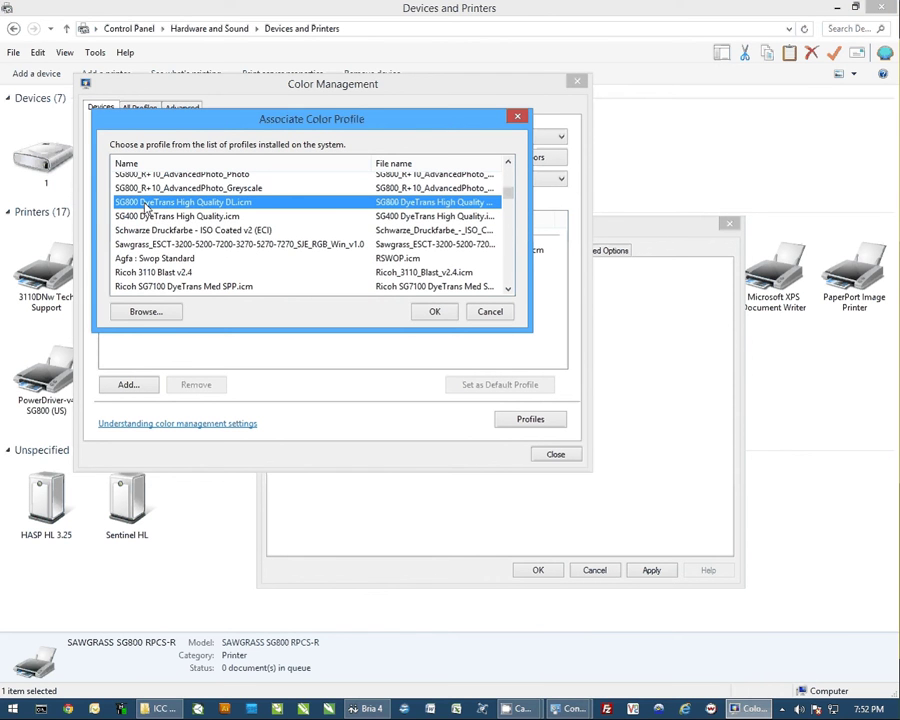
click(509, 315)
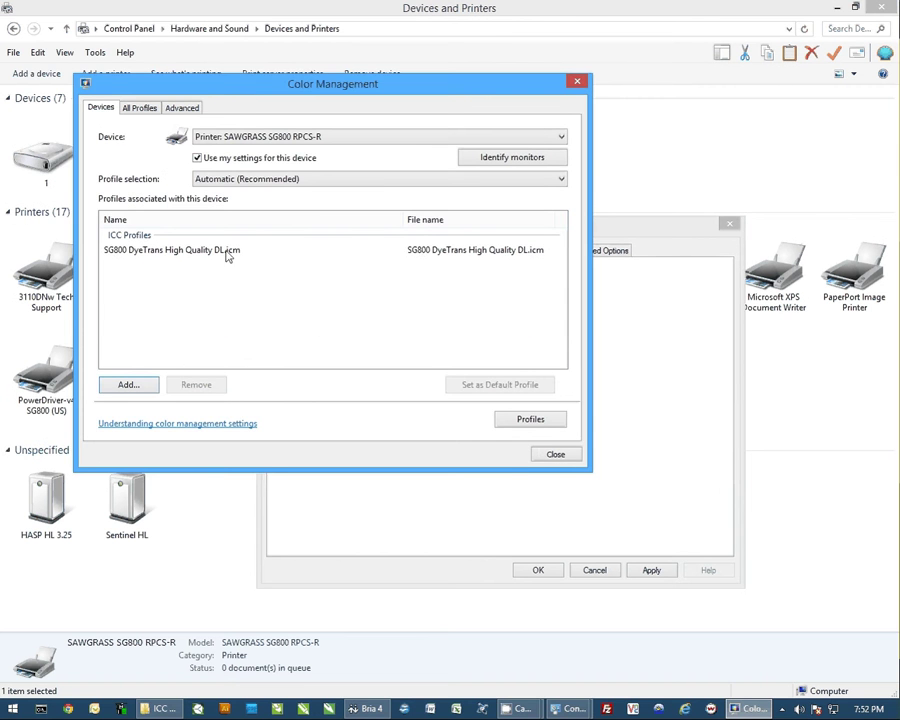
click(552, 455)
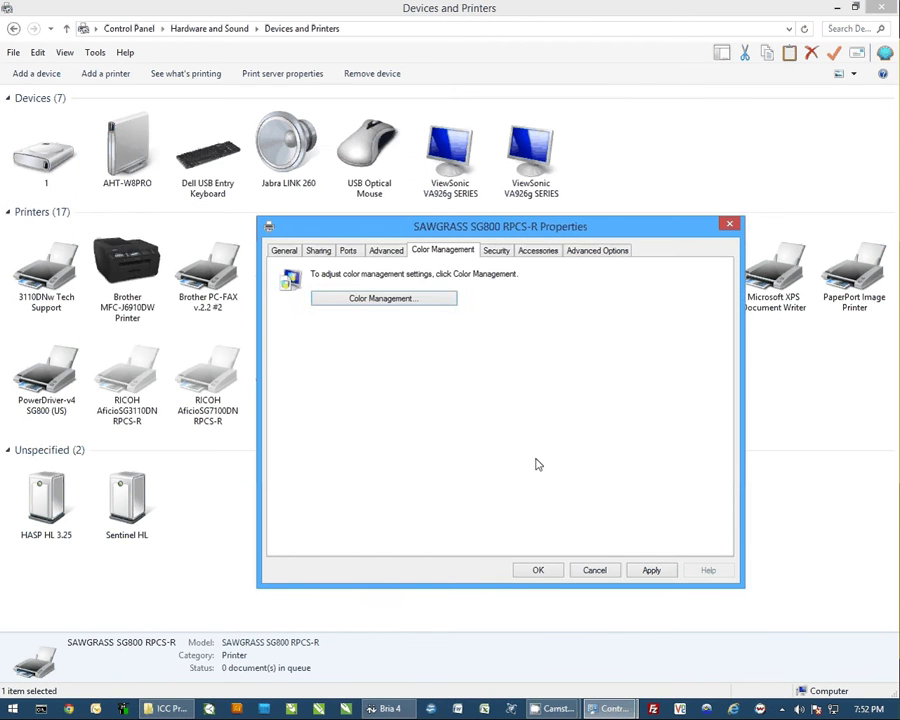
- Accept the printer properties and open the printing preferences of the SAWGRASS SG800 RPCS-R printer
click(554, 570)
click(619, 374)
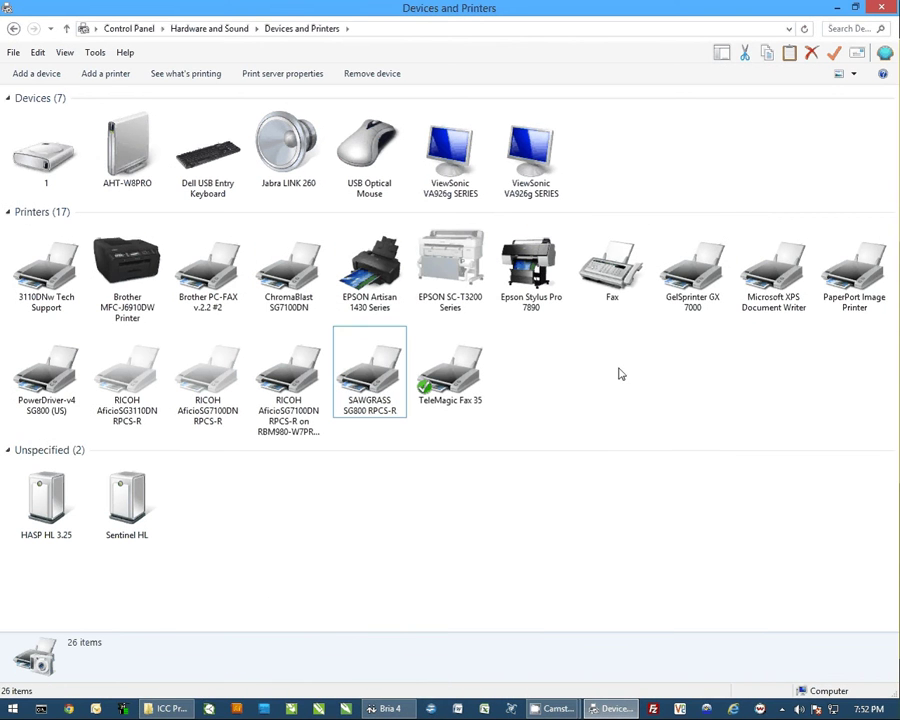
click(338, 378)
right_click(377, 374)
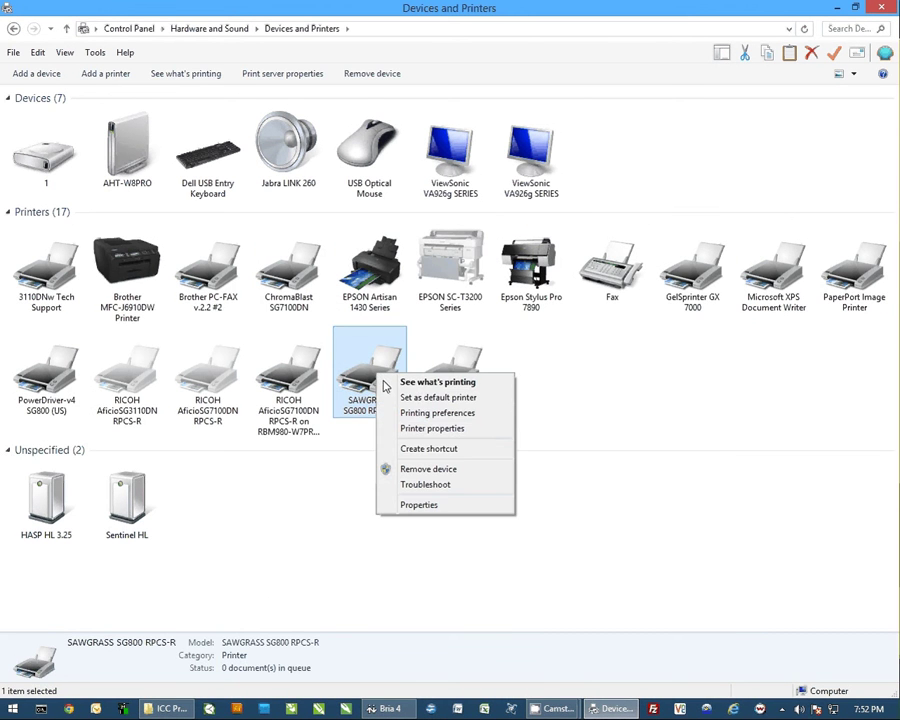
click(437, 413)
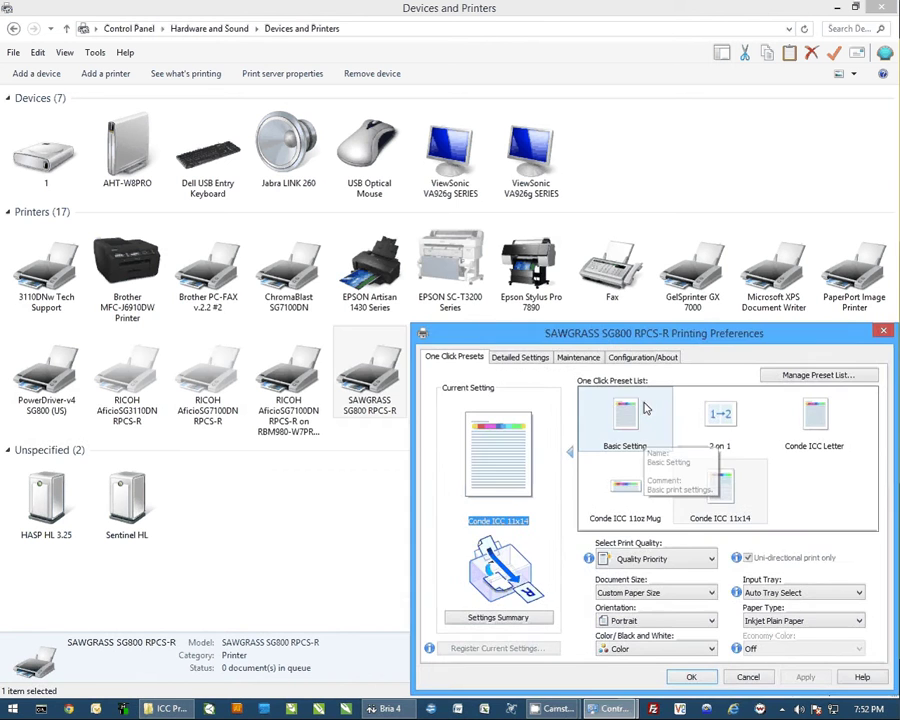
drag(625, 341, 405, 182)
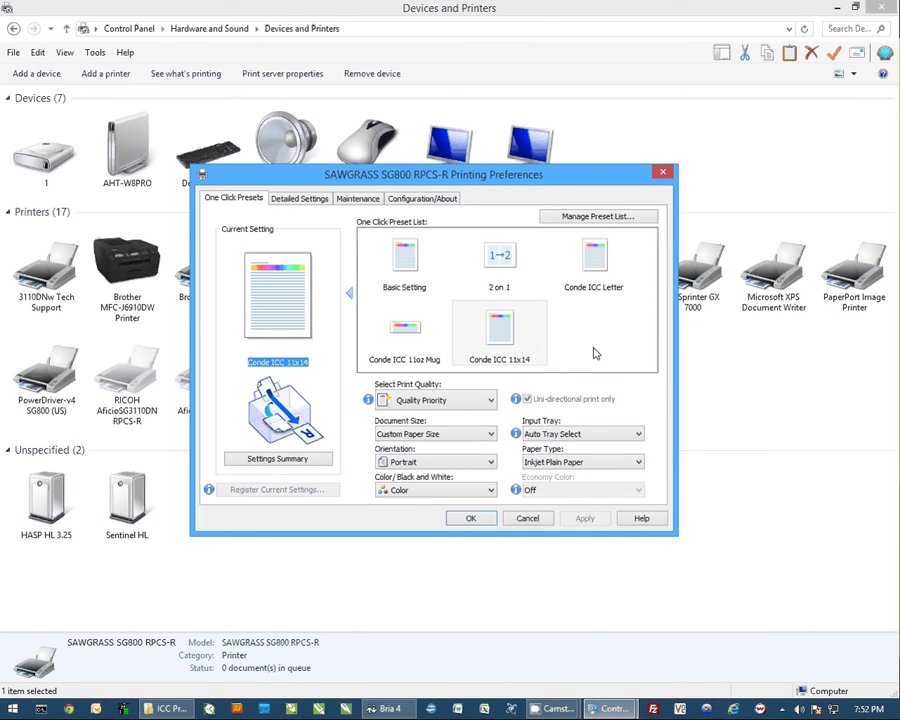
- Preview the Conde ICC Letter, Conde ICC 11x14 and Conde ICC 11oz Mug presets in the printing preferences
click(598, 255)
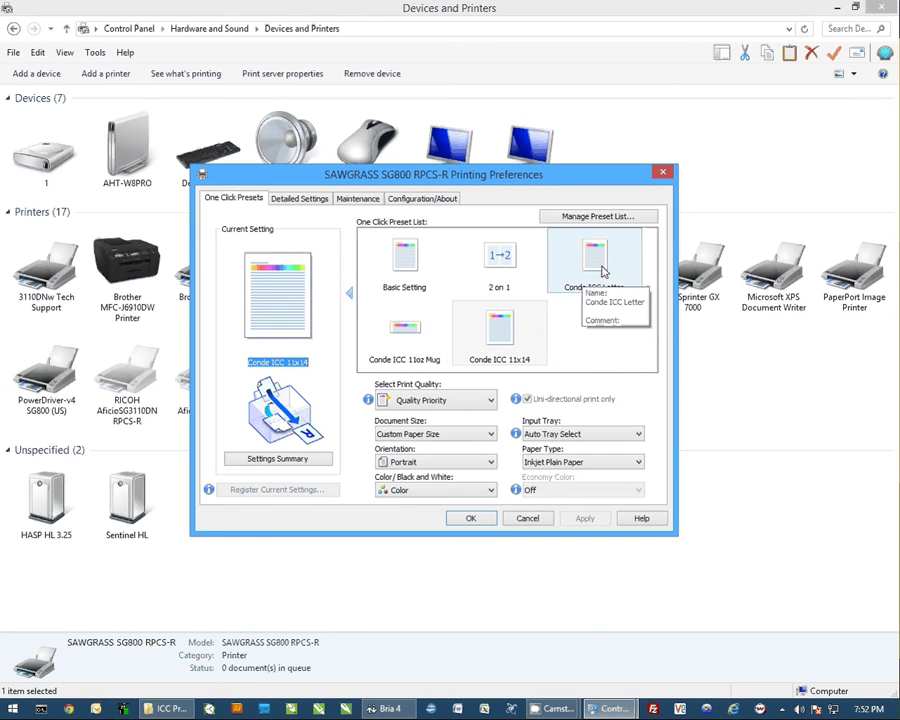
click(503, 350)
click(430, 356)
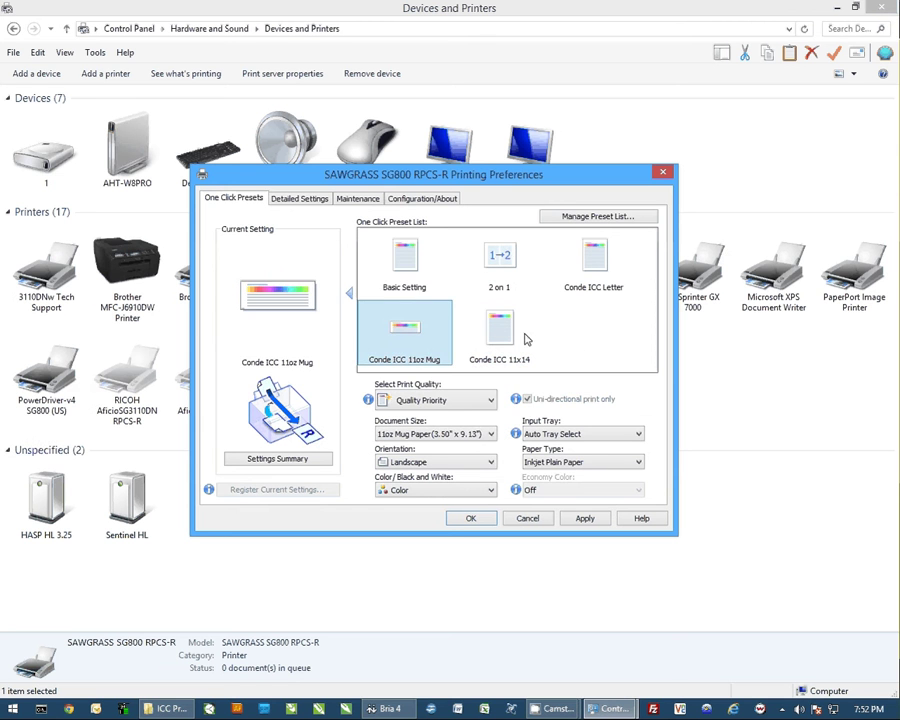
- Starting from the Basic Setting preset, set the print quality to Quality Priority and the paper type to Inkjet Plain Paper
click(408, 262)
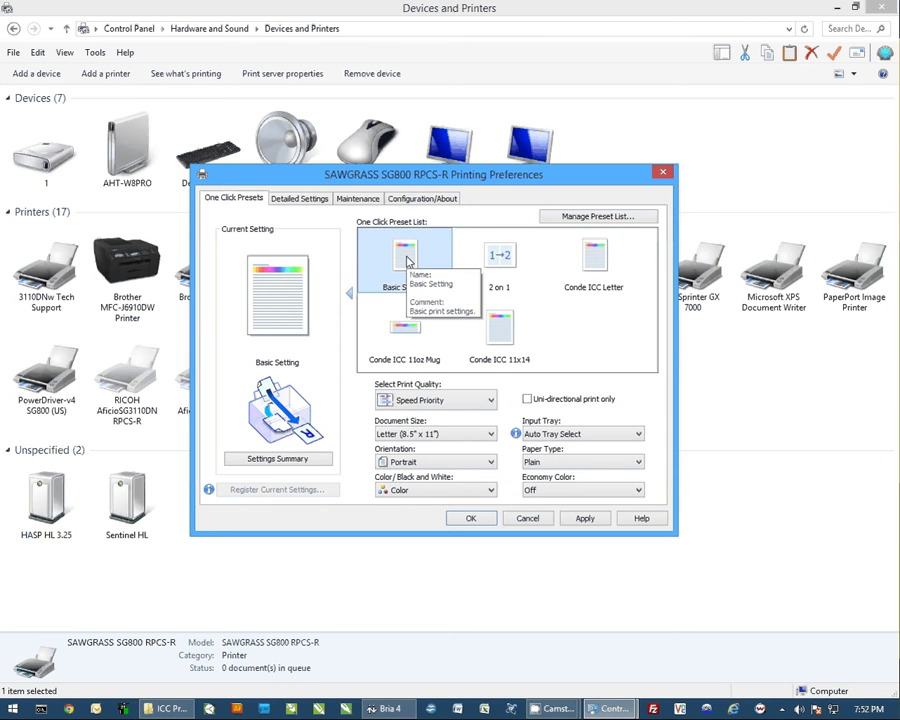
click(490, 401)
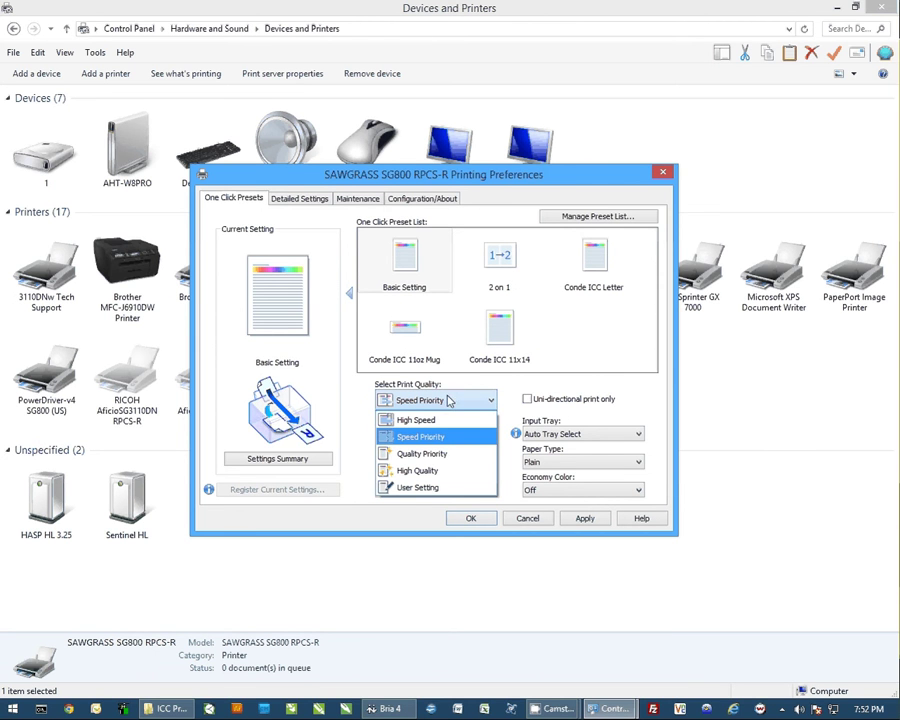
click(448, 454)
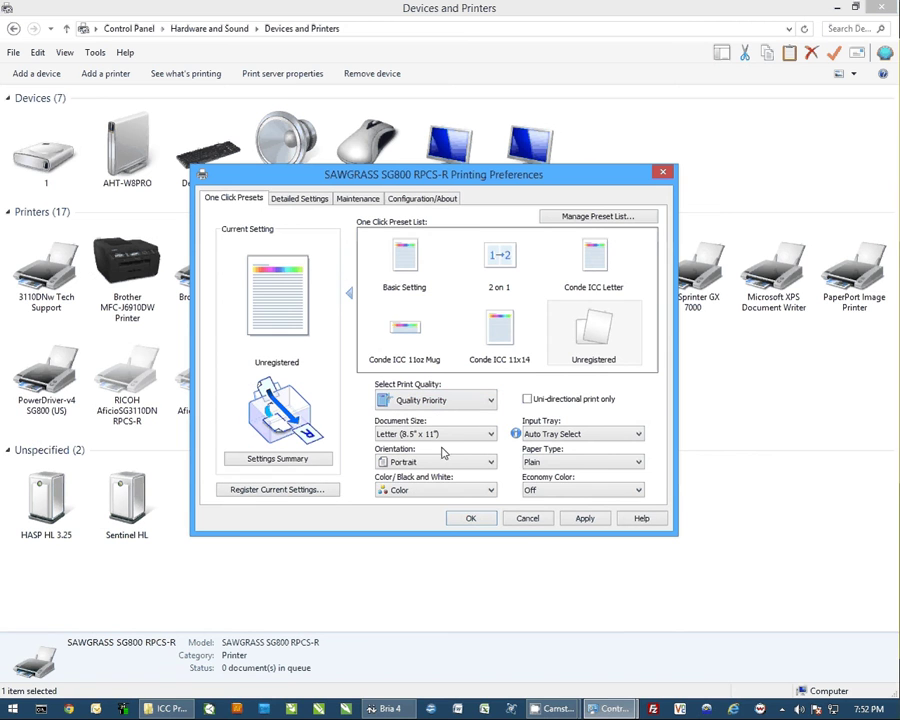
click(638, 463)
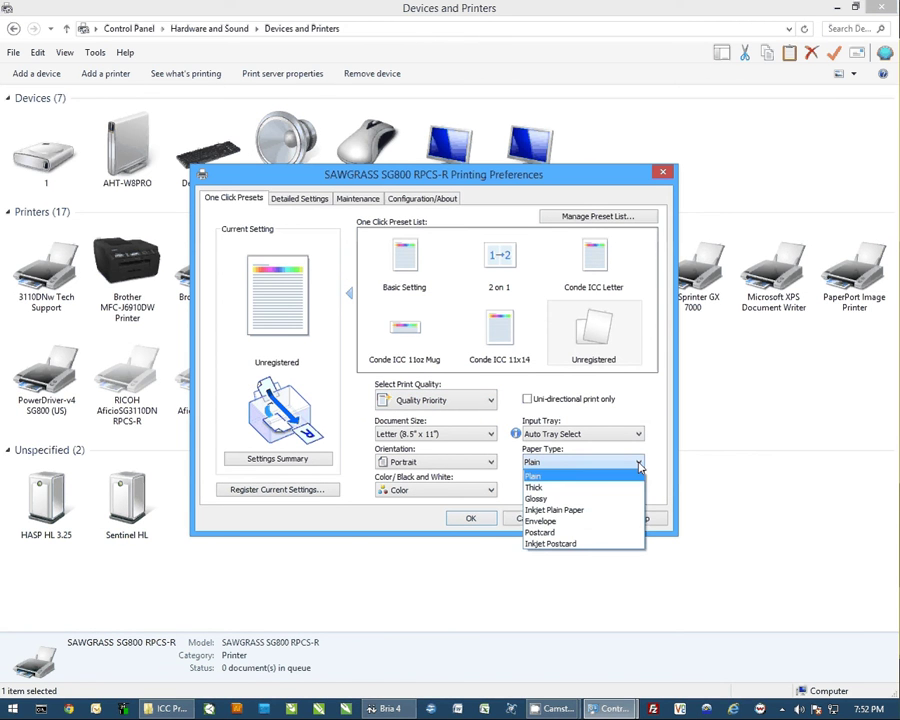
click(630, 510)
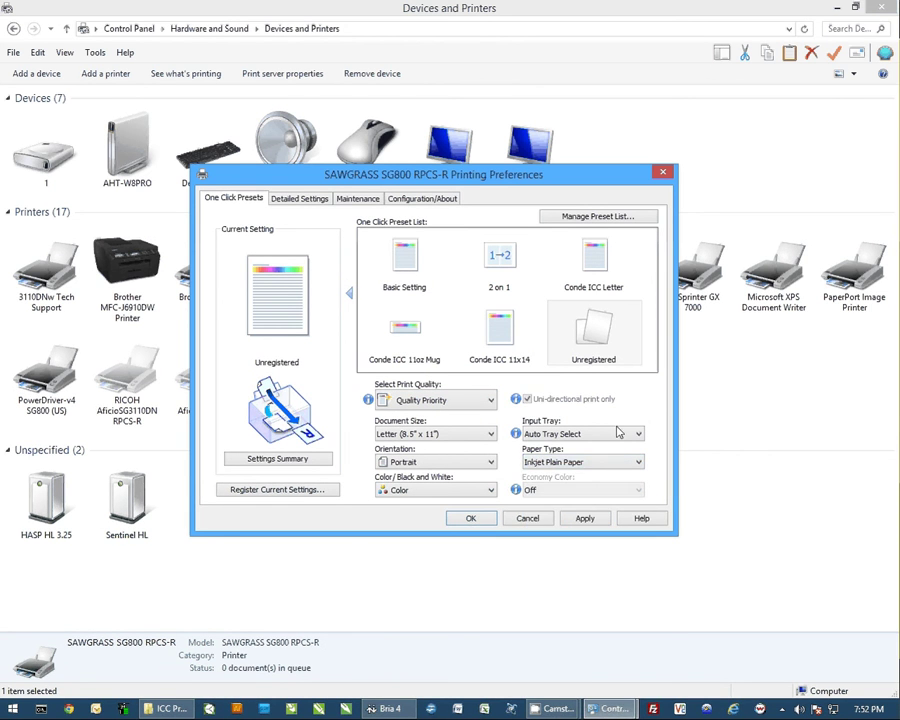
- Set the printable area to Maximum in the detailed edit settings
click(293, 200)
click(567, 245)
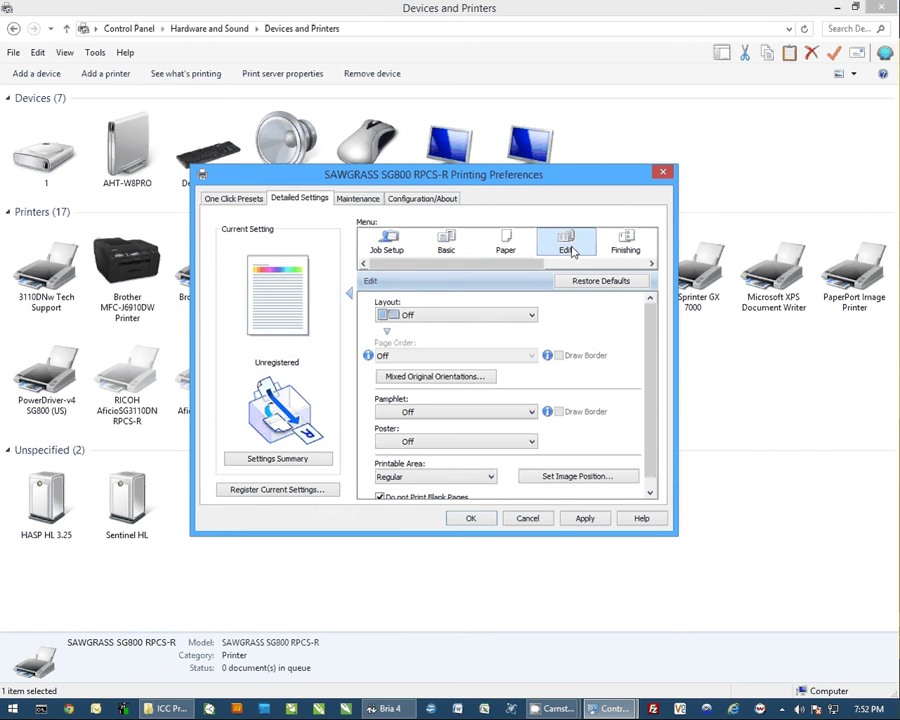
click(490, 477)
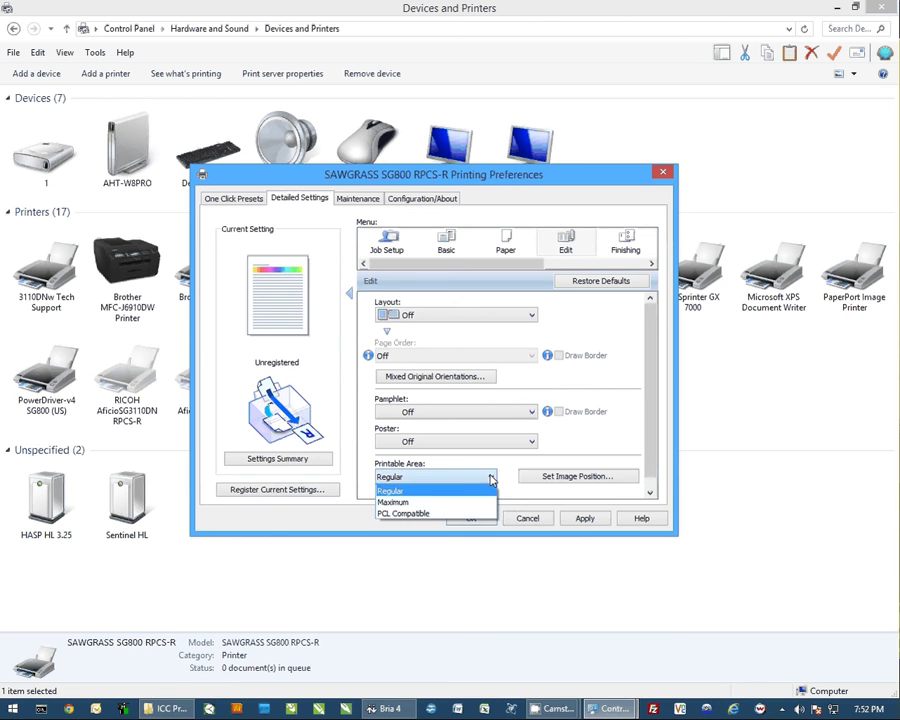
click(410, 502)
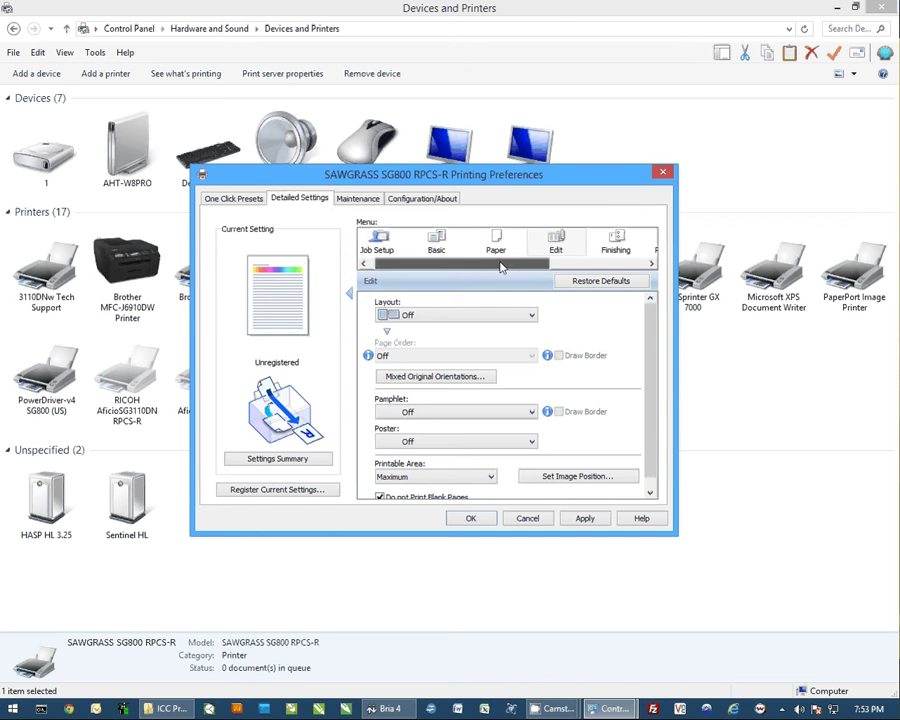
- In the detailed print quality settings, set the color profile to Use ICM and the color profile method to By Printer Driver
drag(495, 267, 580, 268)
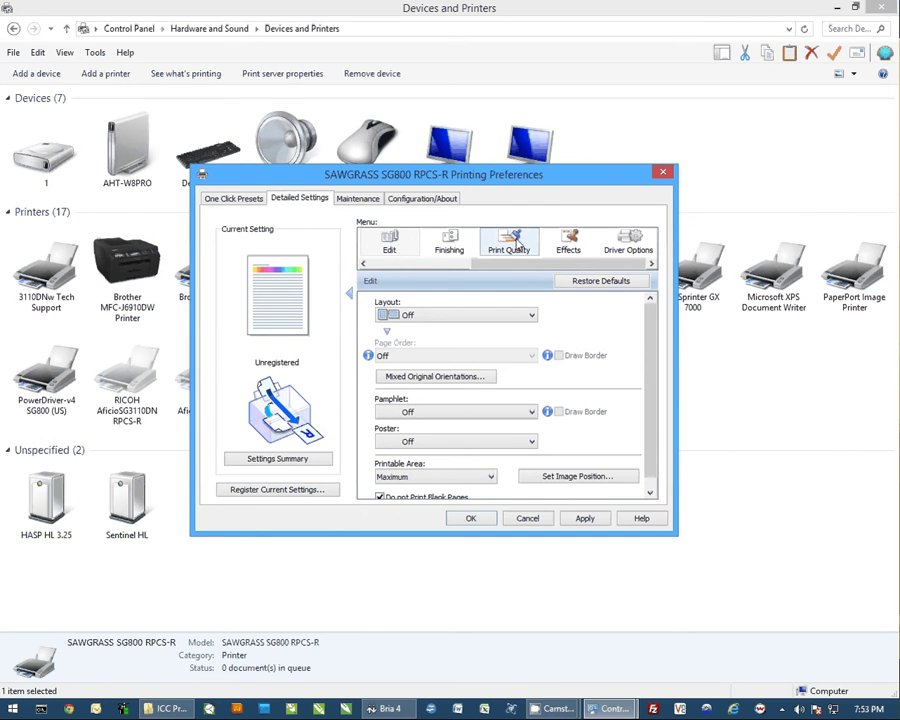
click(515, 244)
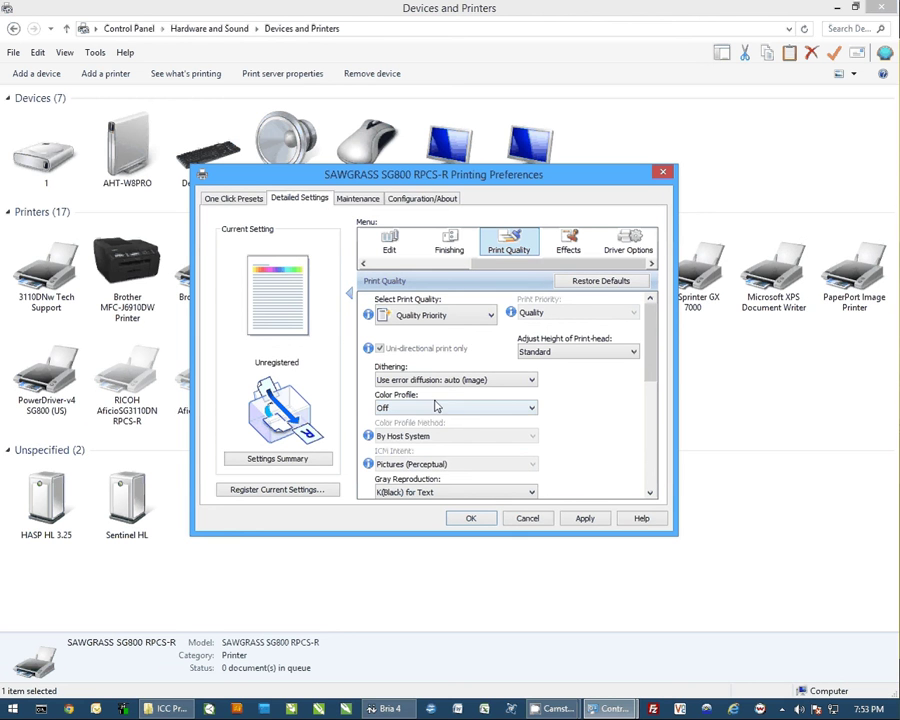
click(530, 409)
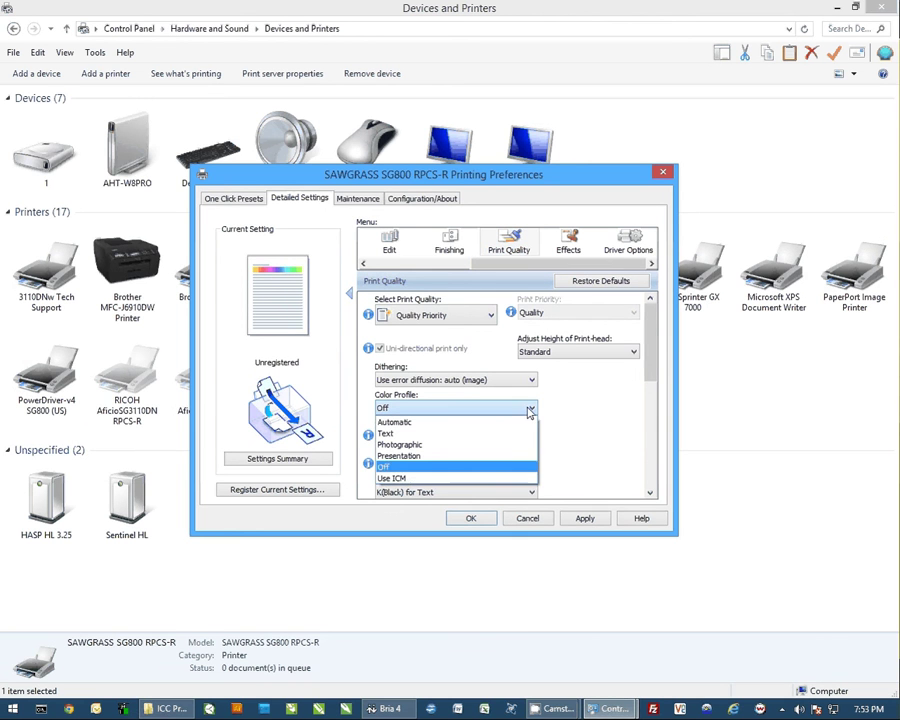
click(390, 479)
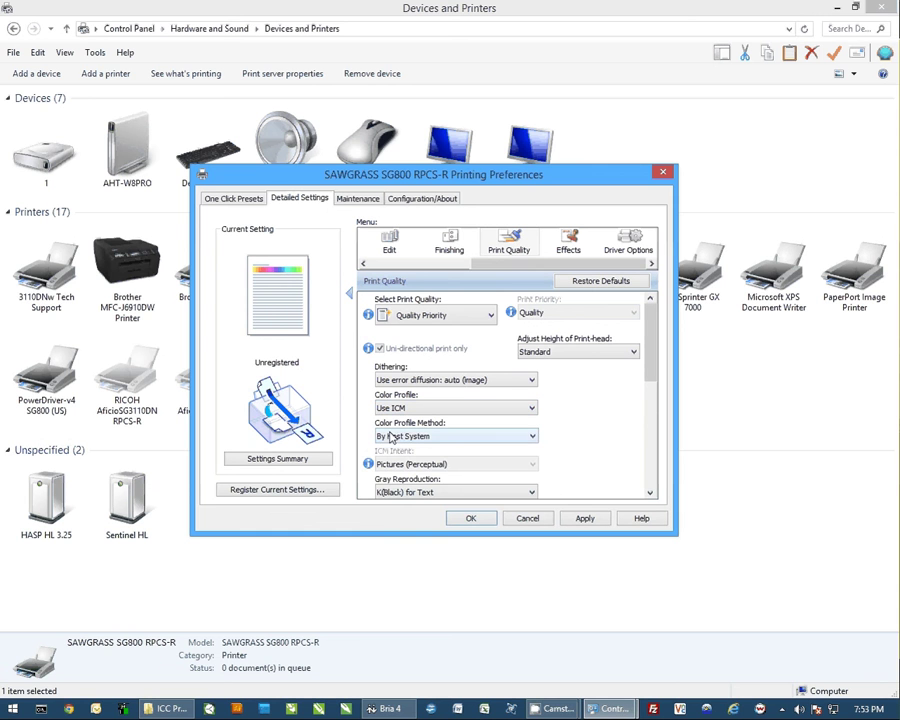
click(530, 437)
click(530, 457)
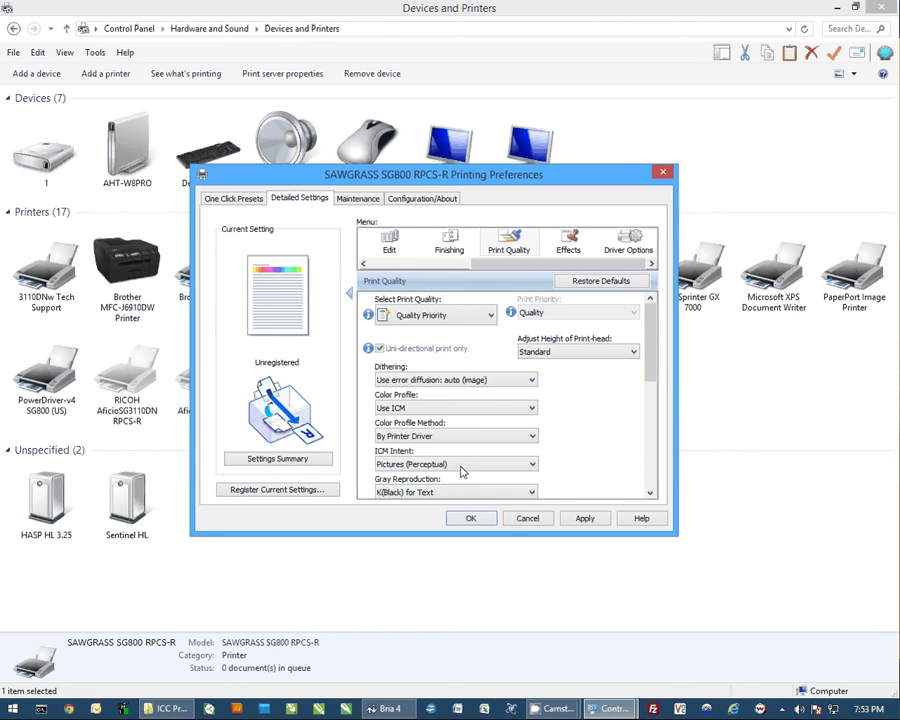
- Set gray reproduction to CMY + K and the Vector/Raster option to Raster
click(527, 493)
click(508, 506)
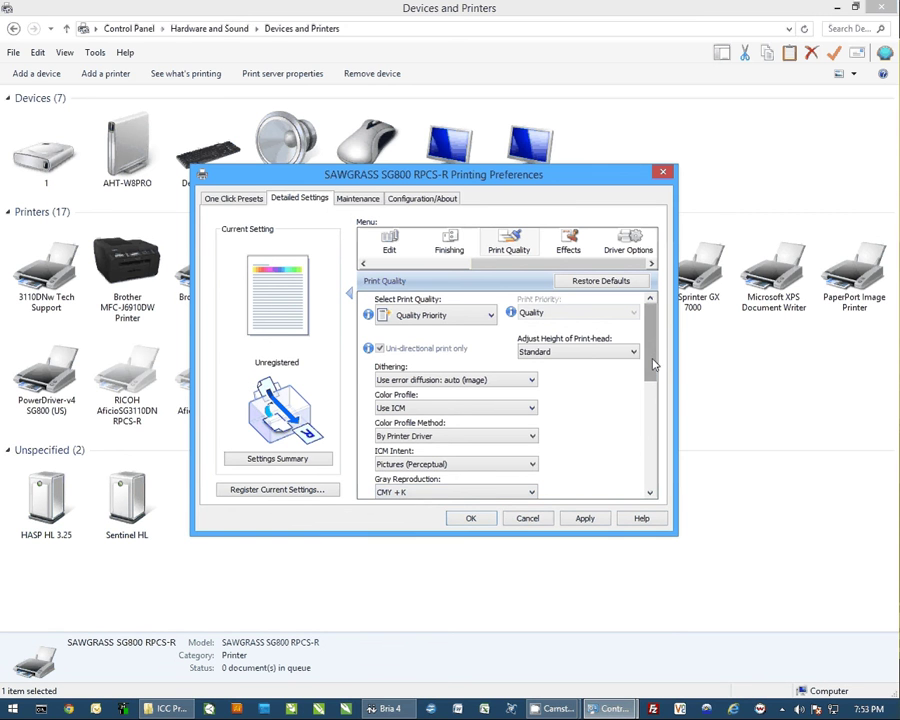
drag(650, 374, 650, 422)
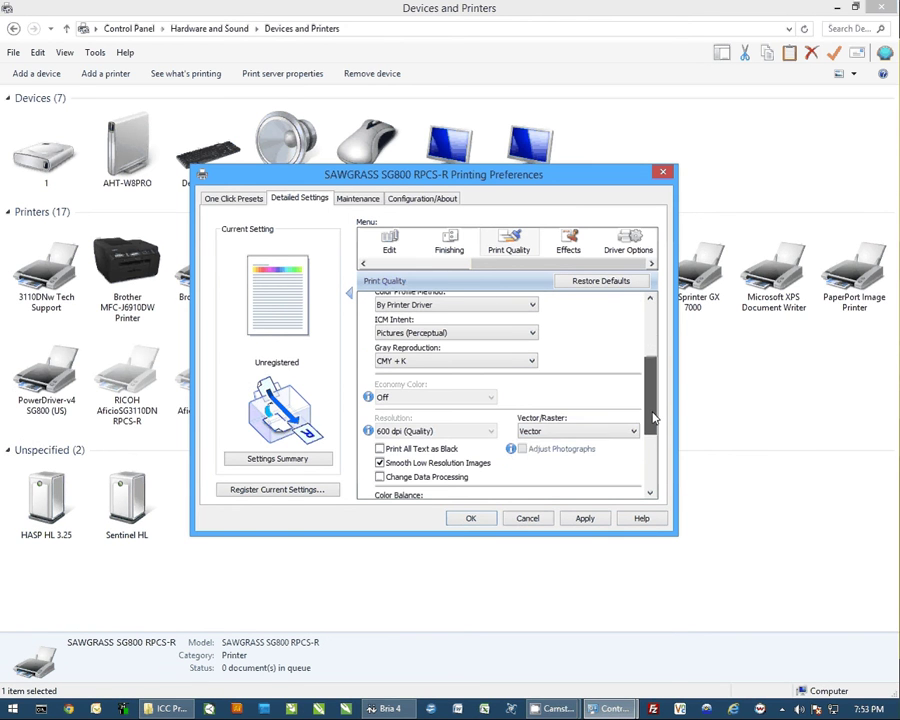
click(543, 432)
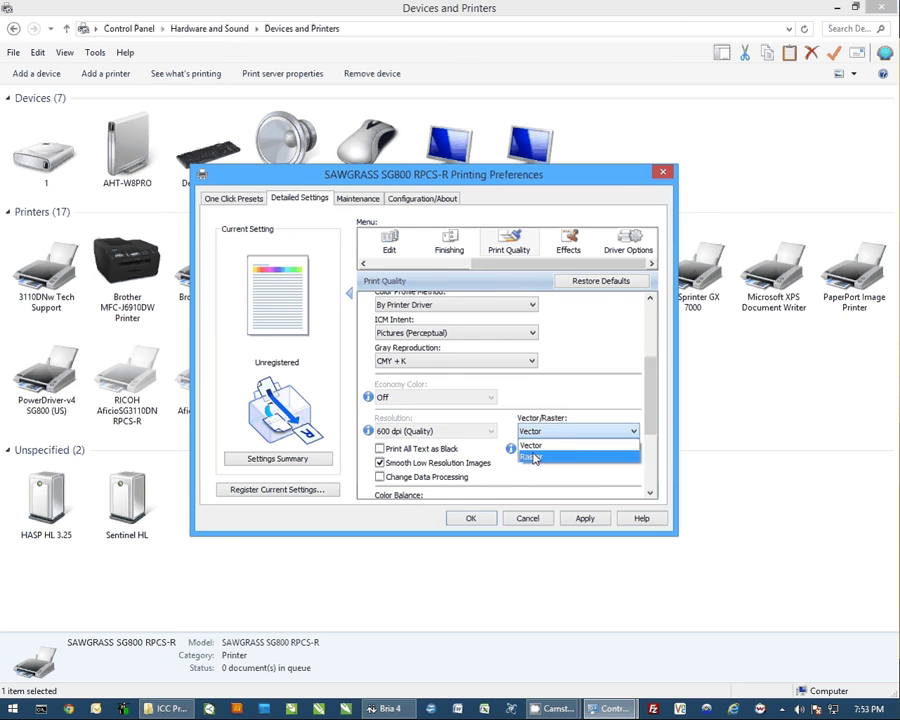
click(533, 457)
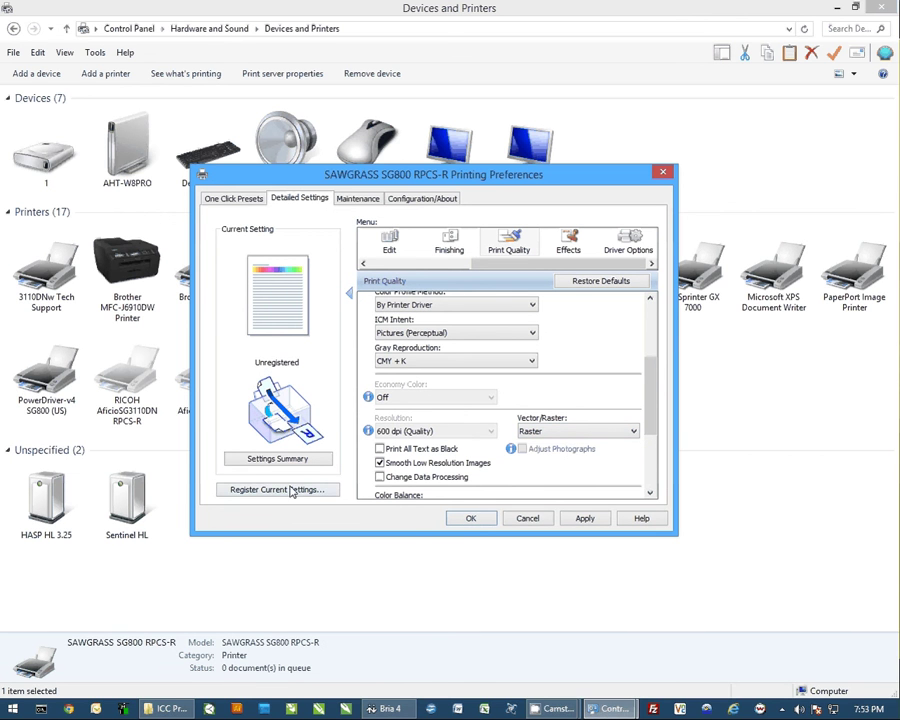
- Register the current settings as a one-click preset named "Conde photo Letter"
click(225, 204)
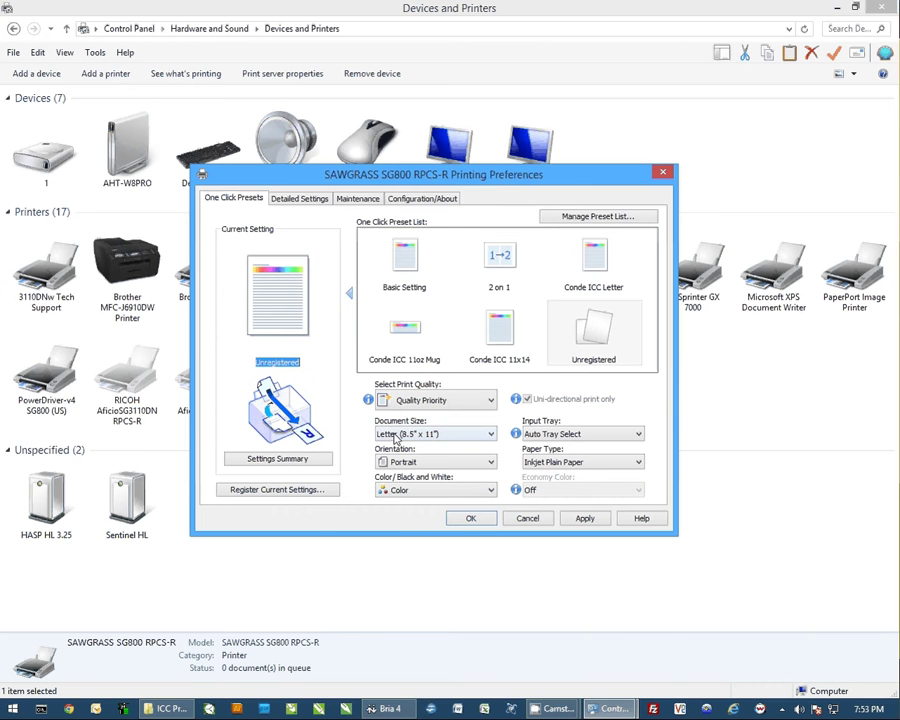
click(260, 491)
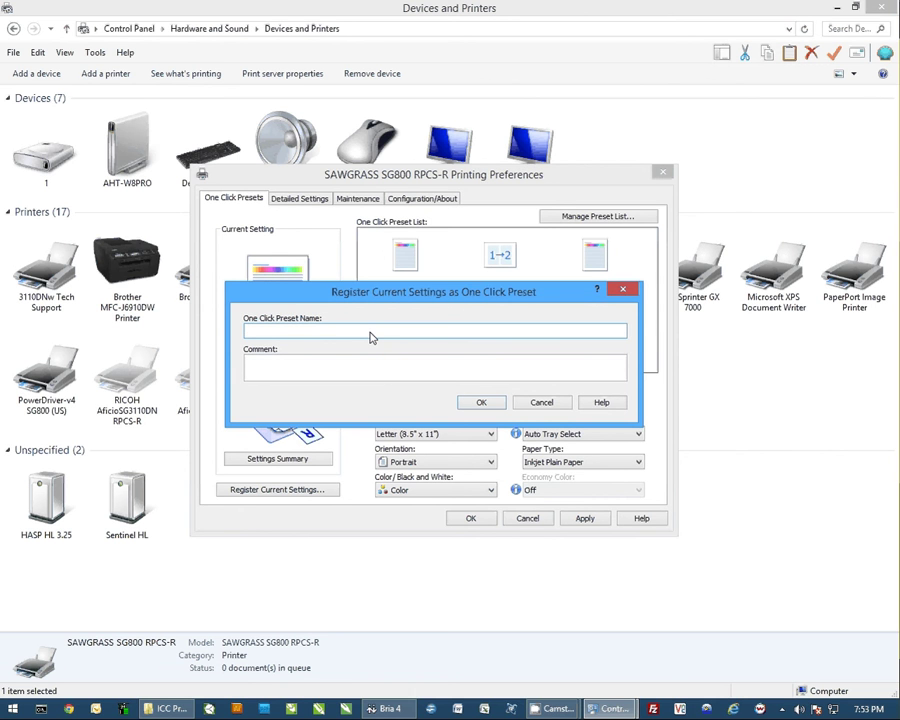
text(Conde photo Letter)
click(478, 403)
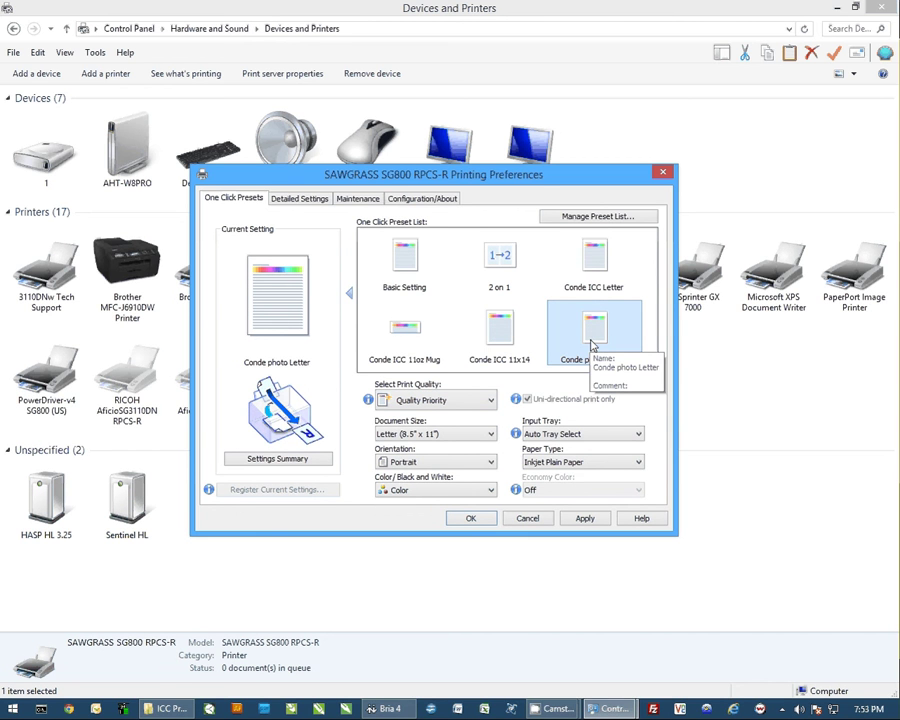
- Set the document size to Legal (8.5" x 14") and register the settings as a one-click preset named "Conde Photo Legal"
click(489, 434)
scroll(470, 325, up, 1)
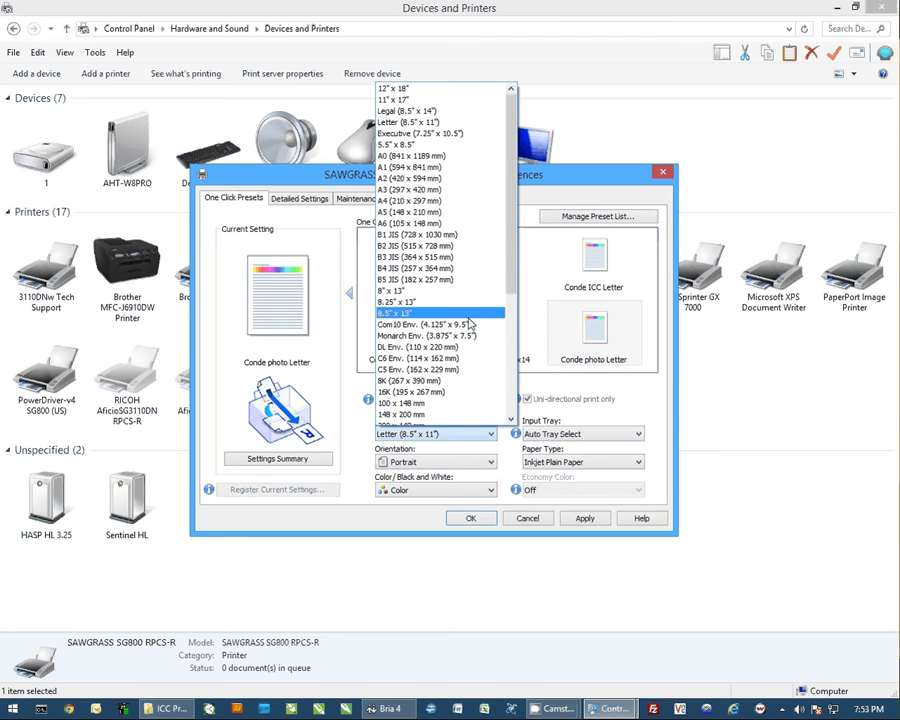
click(428, 111)
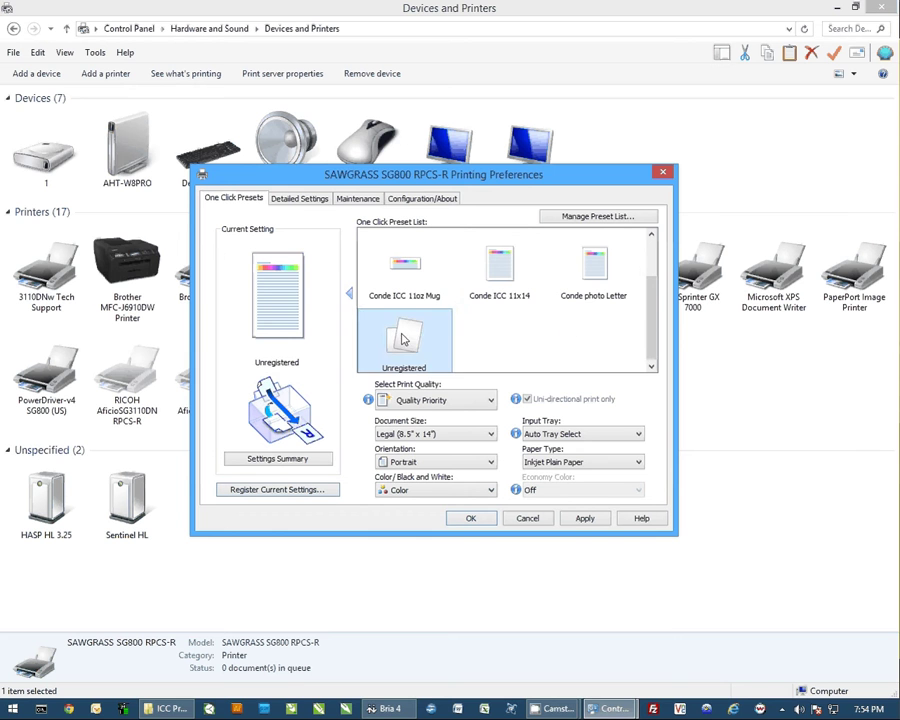
click(285, 490)
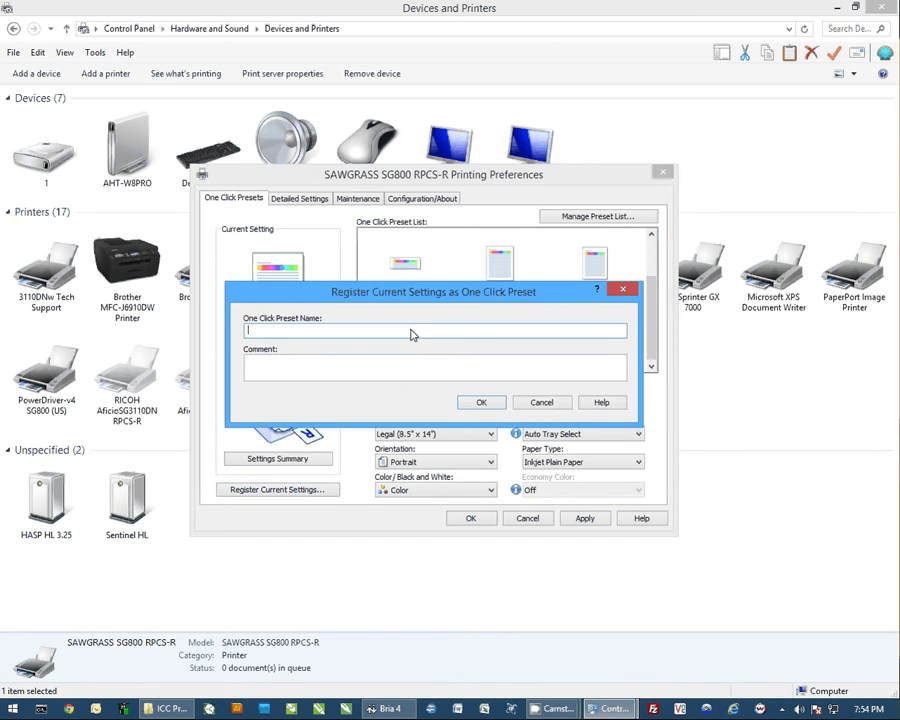
text(Conde Photo Legal)
key(Return)
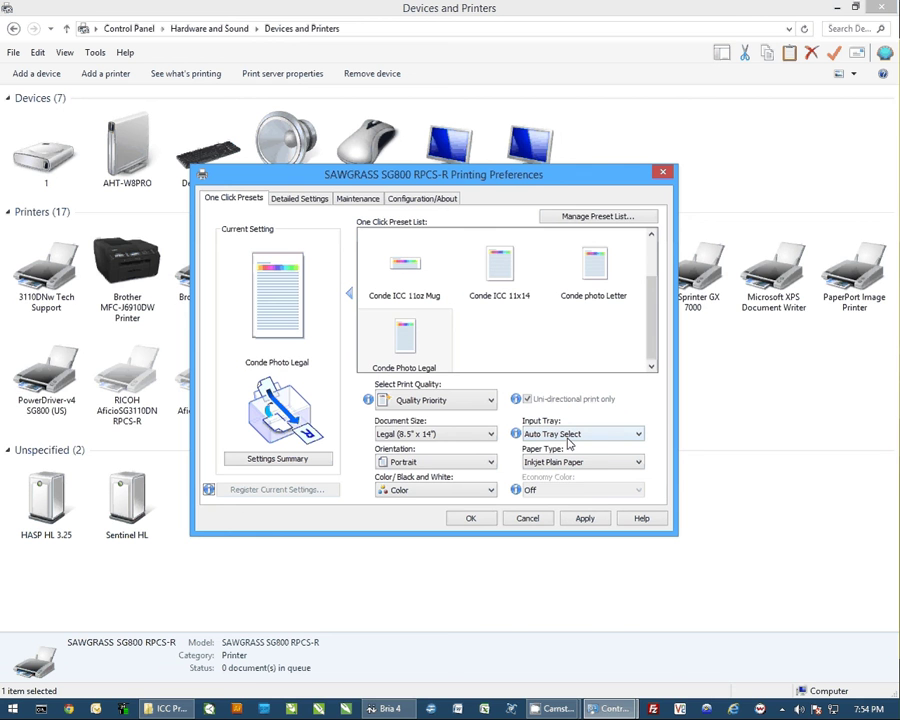
- Try the Landscape orientation on the Conde Photo Legal preset and discard it by selecting Conde photo Letter
click(466, 463)
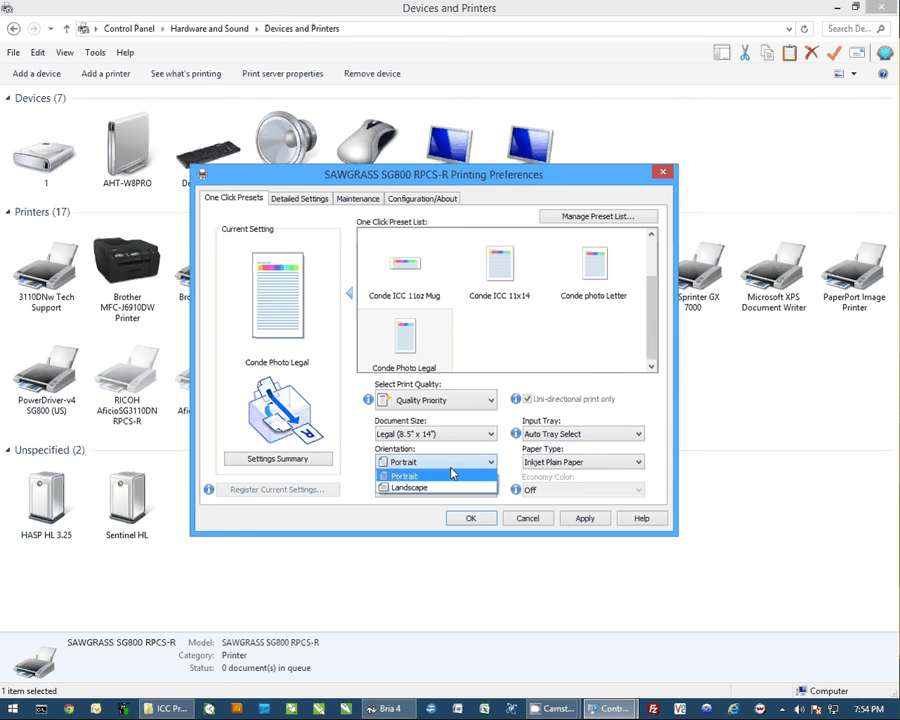
click(408, 489)
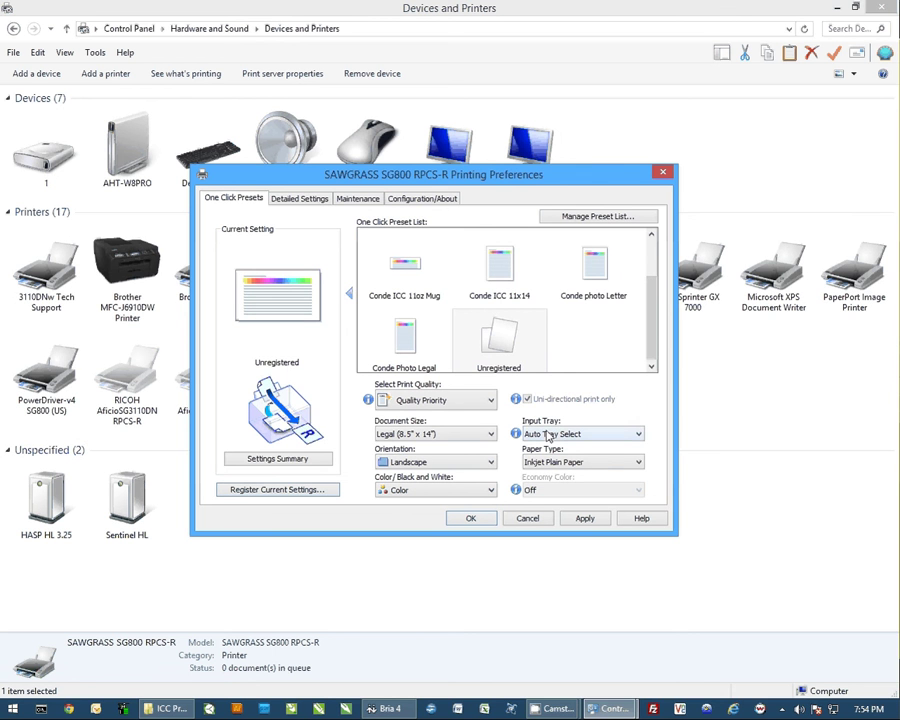
click(591, 278)
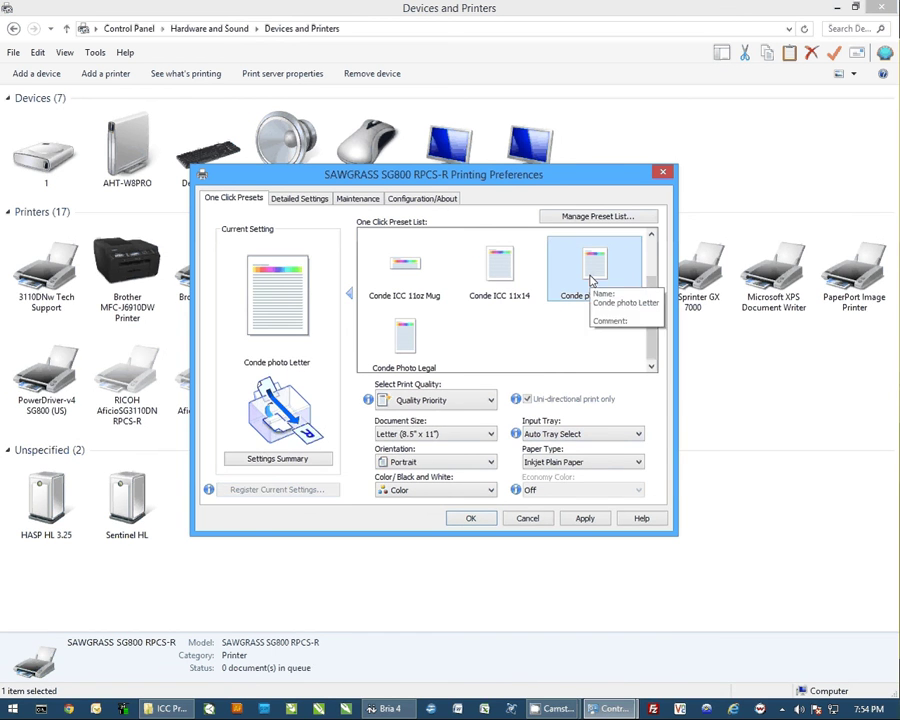
- Compare the Conde Photo Legal and Conde photo Letter presets, and save the preferences with Conde photo Letter active
click(409, 350)
click(573, 268)
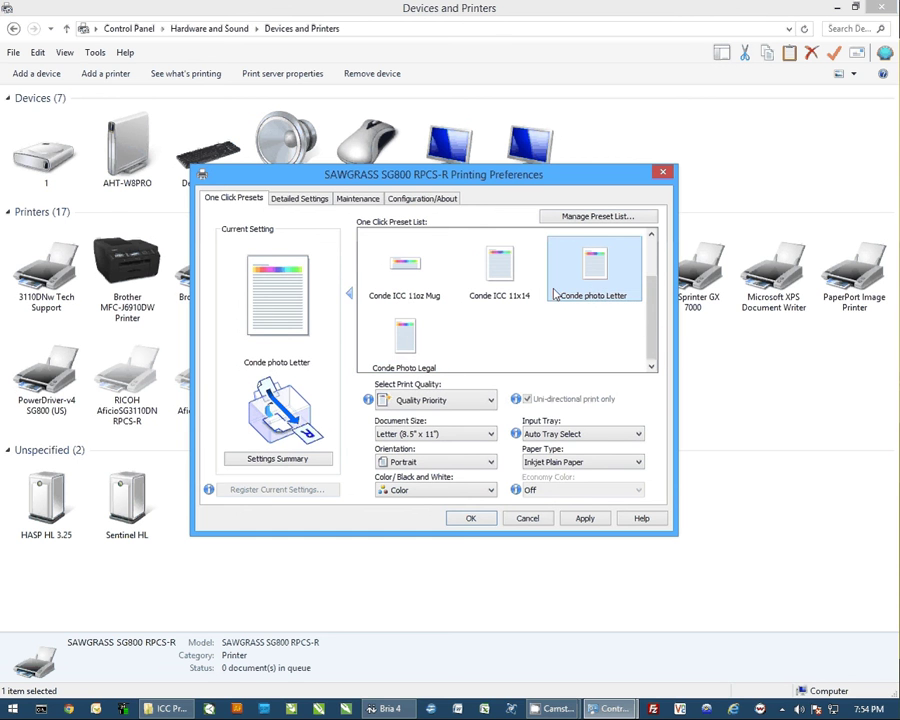
click(466, 520)
click(731, 433)
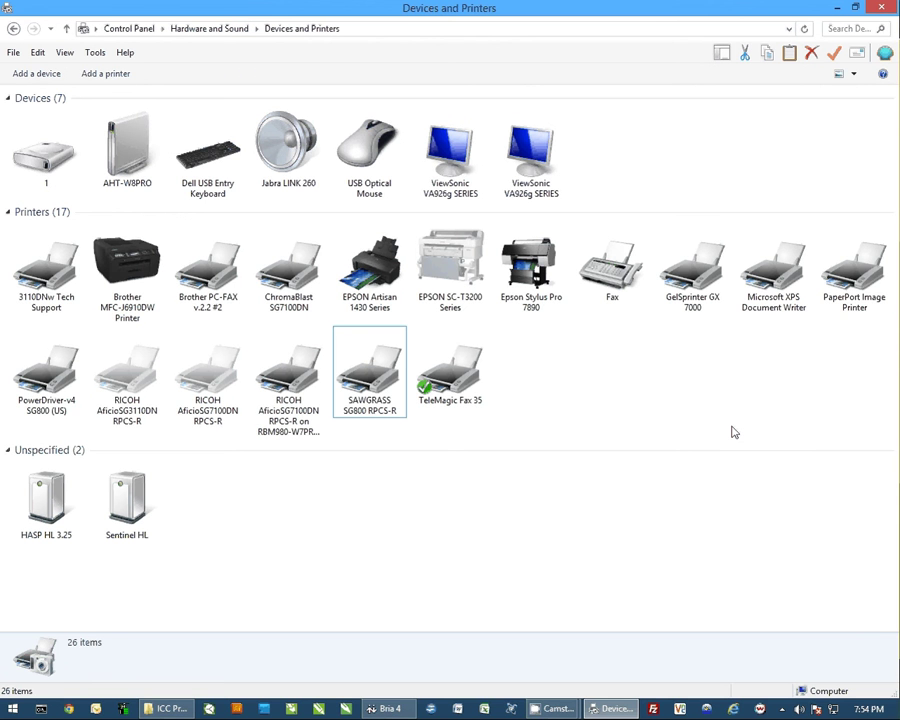
- Reopen the SAWGRASS SG800 RPCS-R printing preferences, switch between the two Conde photo presets and save with Conde Photo Legal active
right_click(376, 367)
click(442, 410)
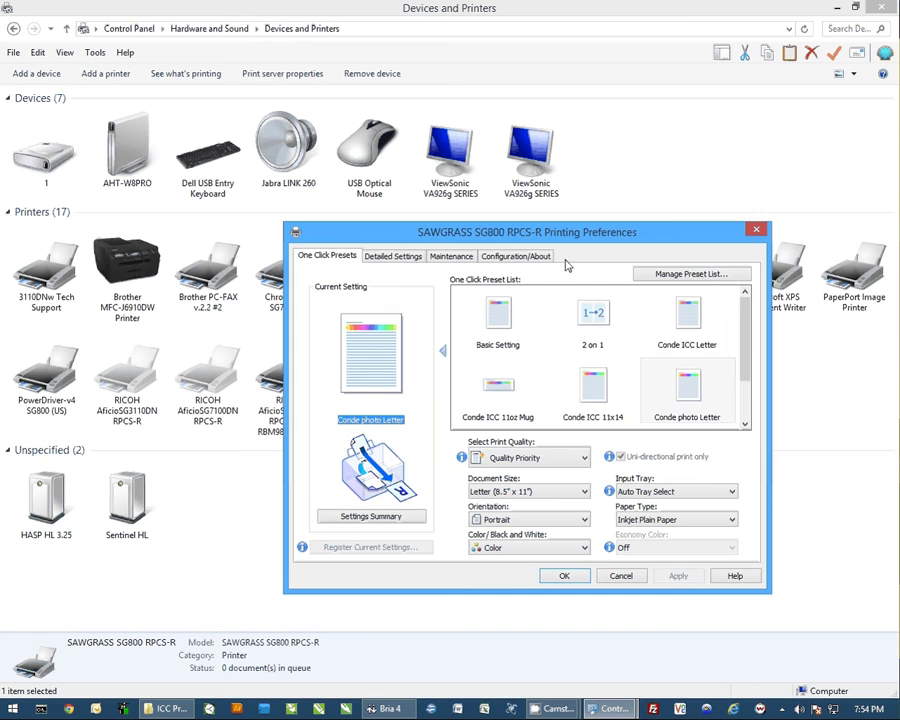
click(700, 385)
scroll(743, 378, down, 1)
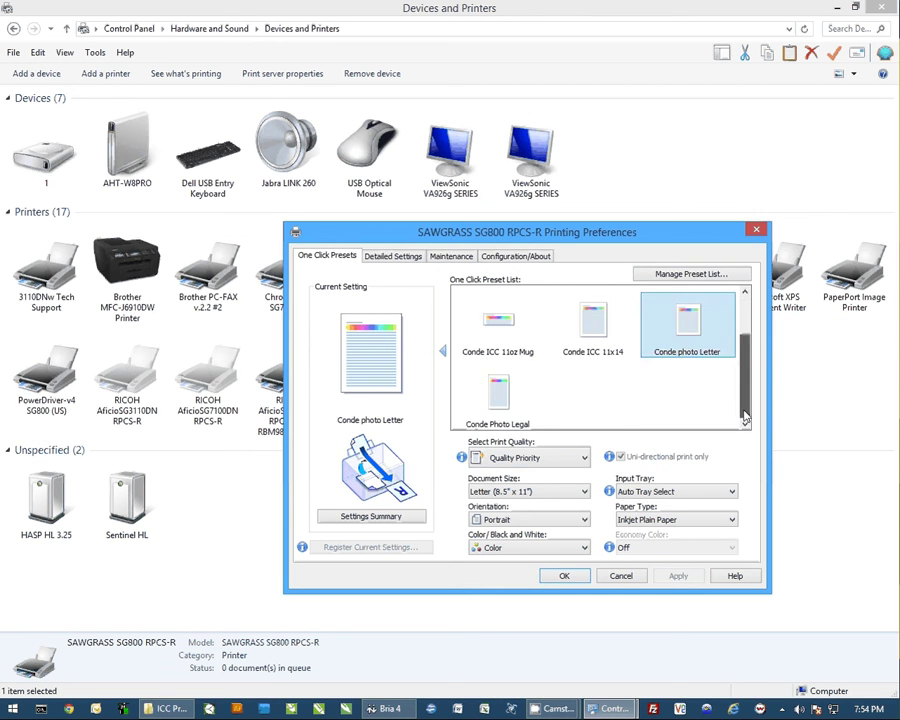
click(502, 410)
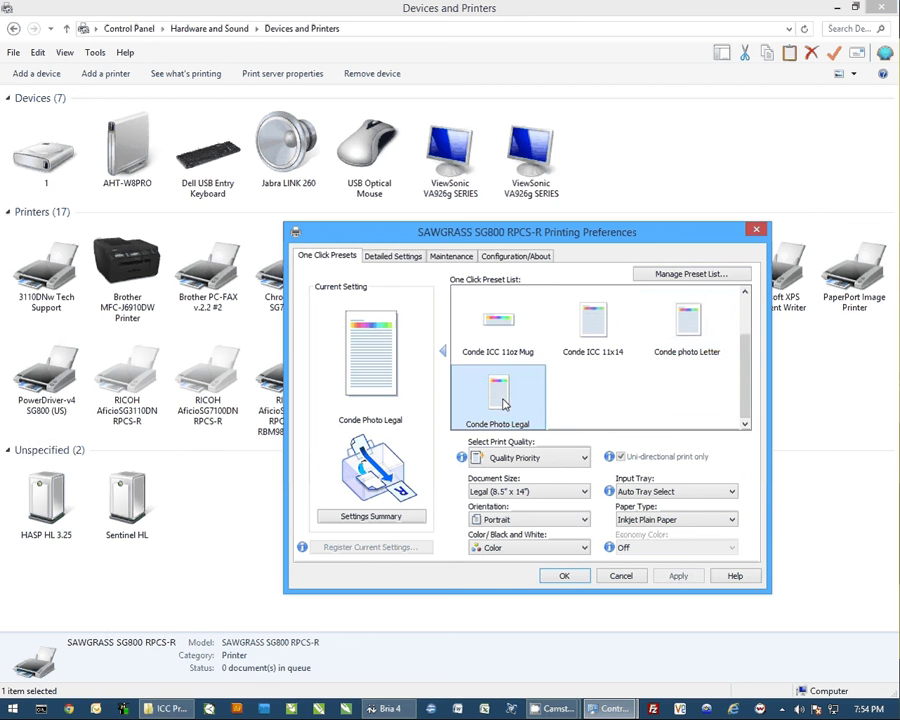
click(693, 333)
click(495, 400)
click(576, 579)
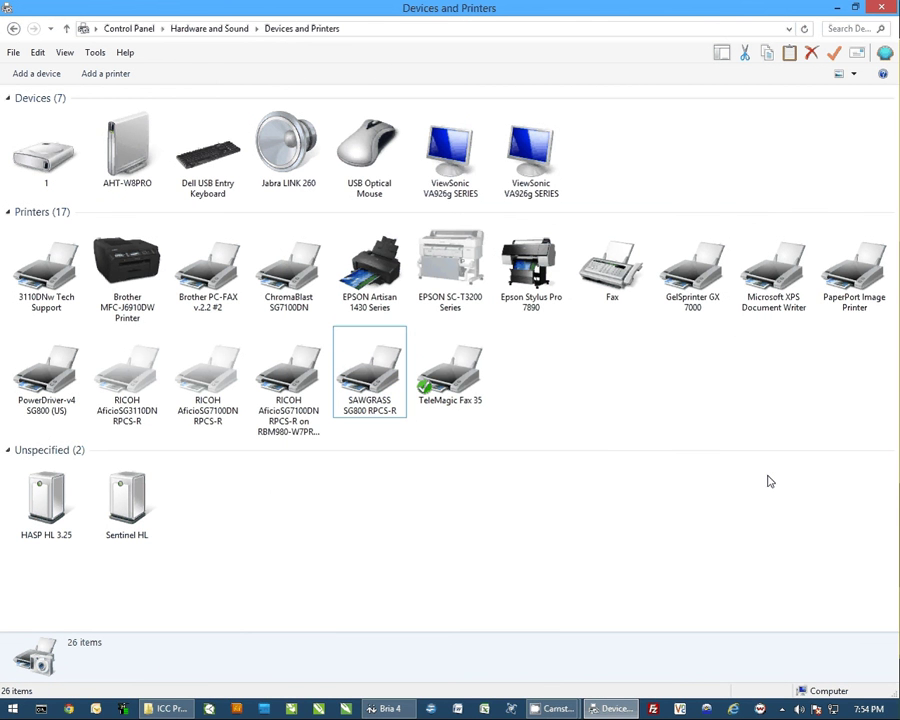